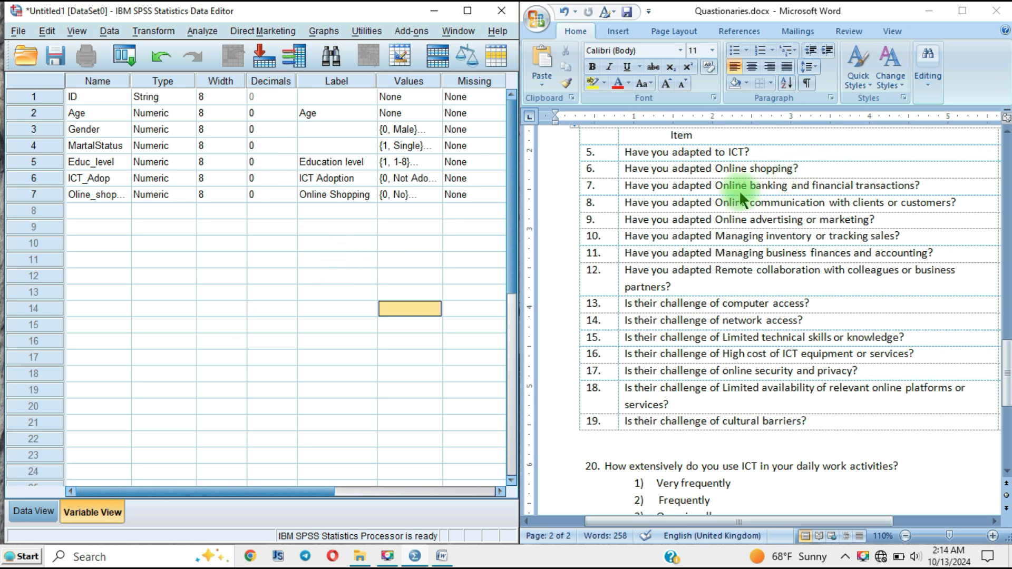
# Step: Widen the Name column of the variable list so that the full variable names fit
pyautogui.scroll(3, 700, 242)
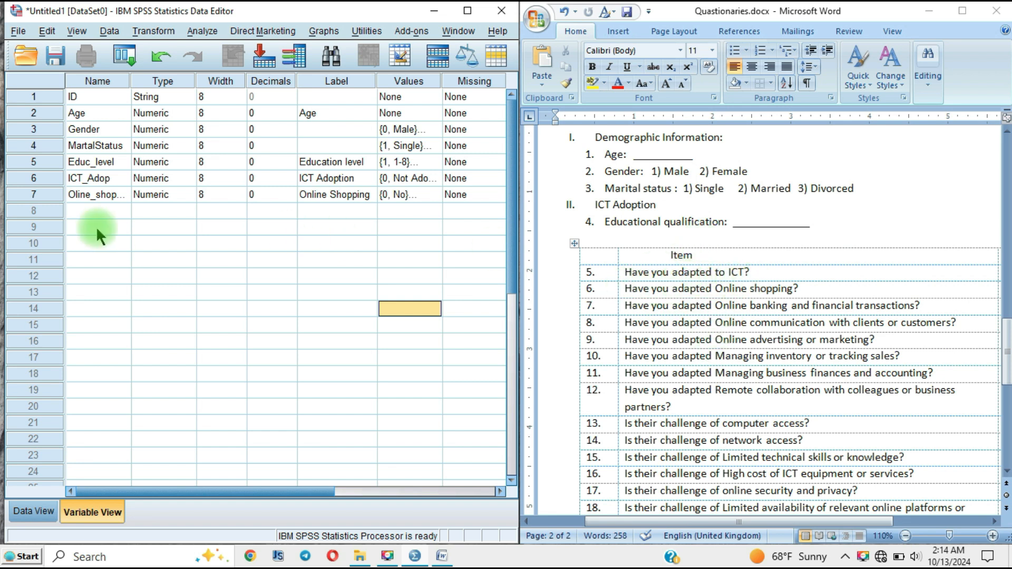
pyautogui.click(92, 180)
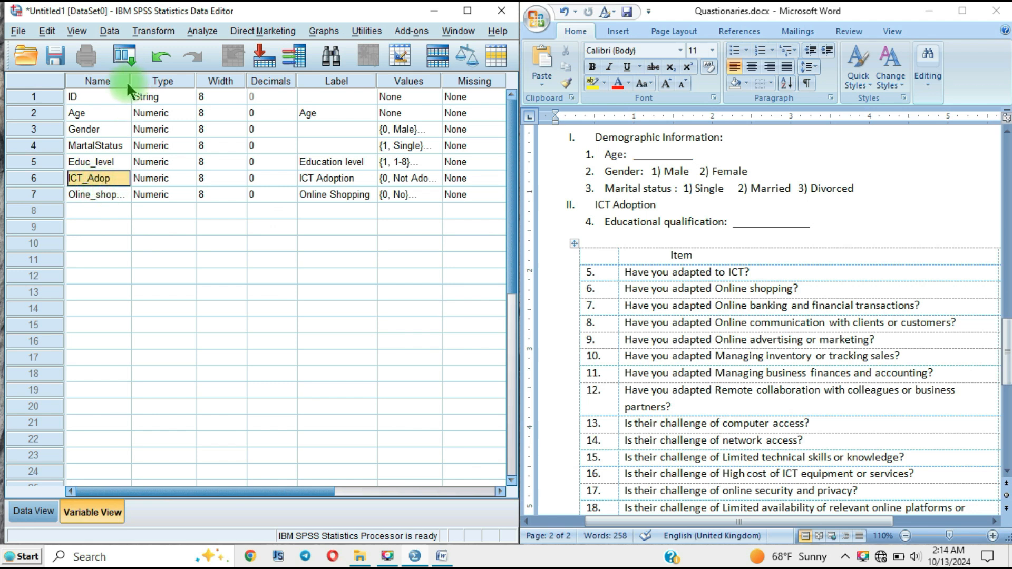
pyautogui.moveTo(130, 81); pyautogui.dragTo(187, 81)
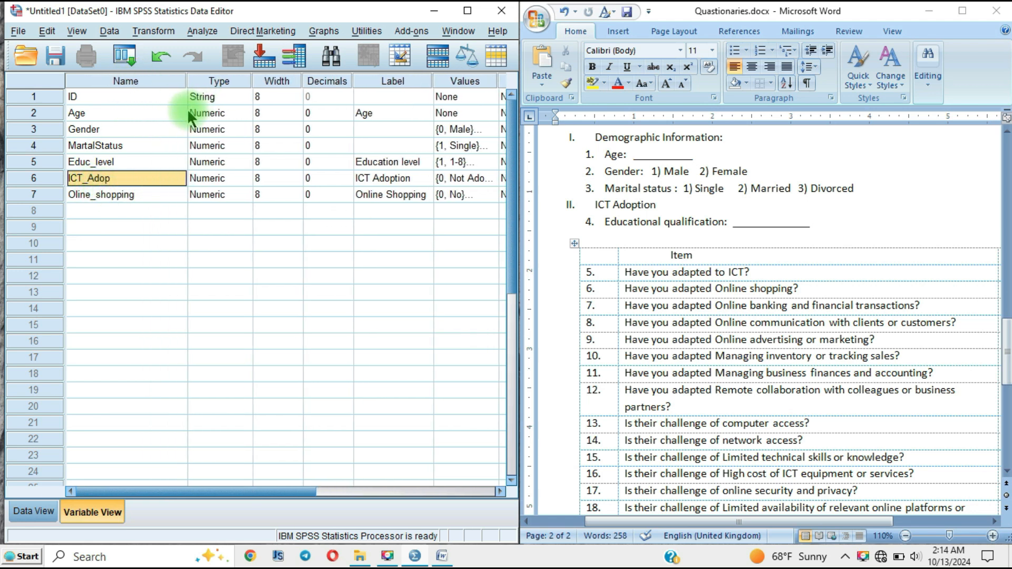
pyautogui.click(115, 196)
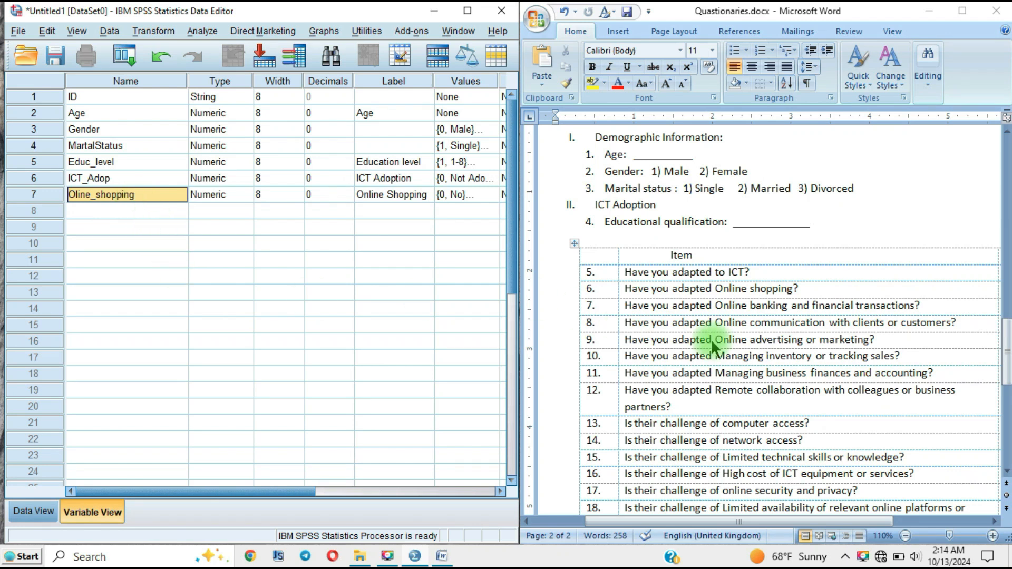
pyautogui.moveTo(704, 523)
pyautogui.mouseDown()
pyautogui.moveTo(860, 534)
pyautogui.moveTo(689, 534)
pyautogui.moveTo(834, 536)
pyautogui.moveTo(701, 537)
pyautogui.moveTo(792, 529)
pyautogui.moveTo(721, 524)
pyautogui.mouseUp()
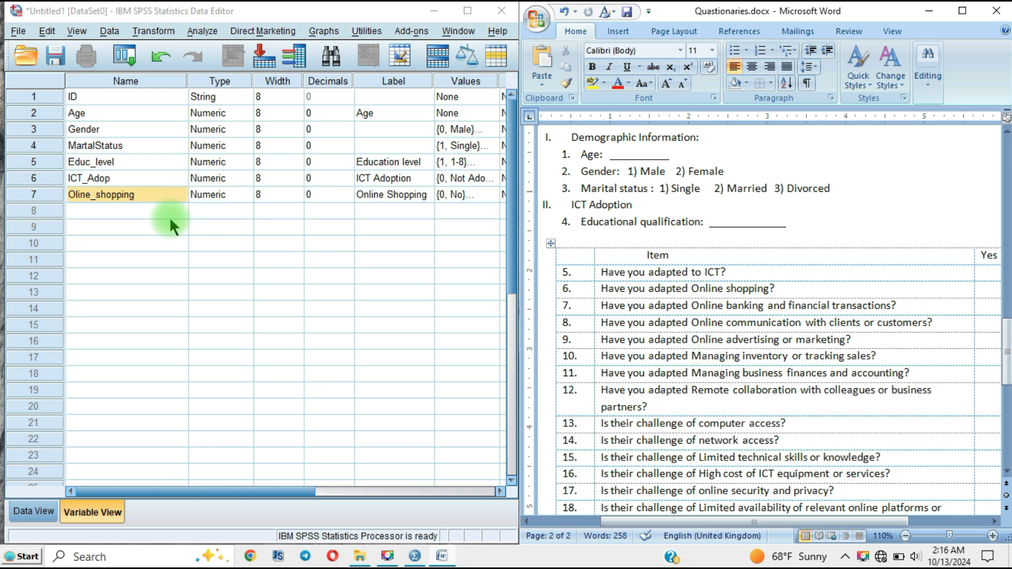
pyautogui.click(149, 214)
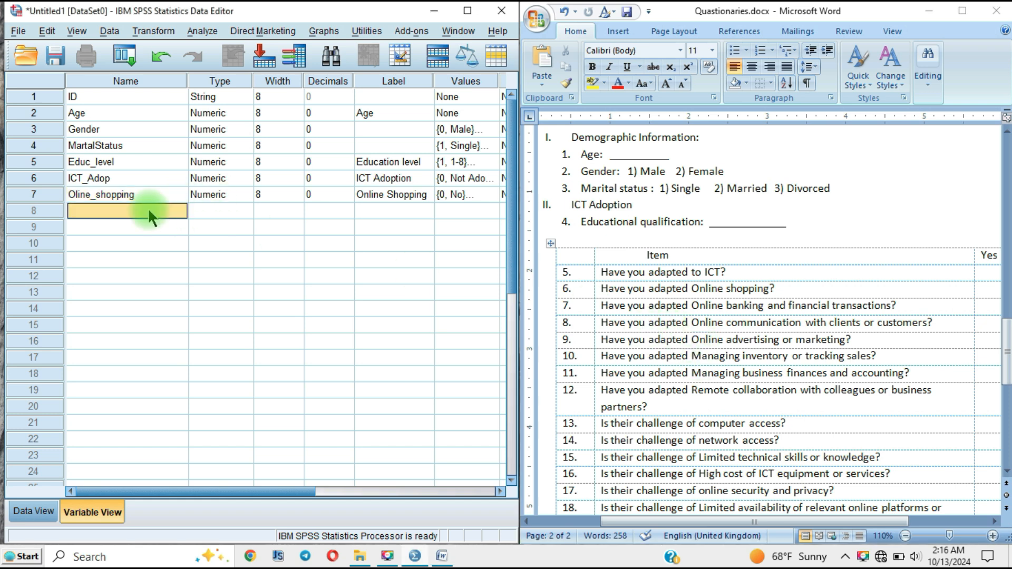
pyautogui.write('Olin')
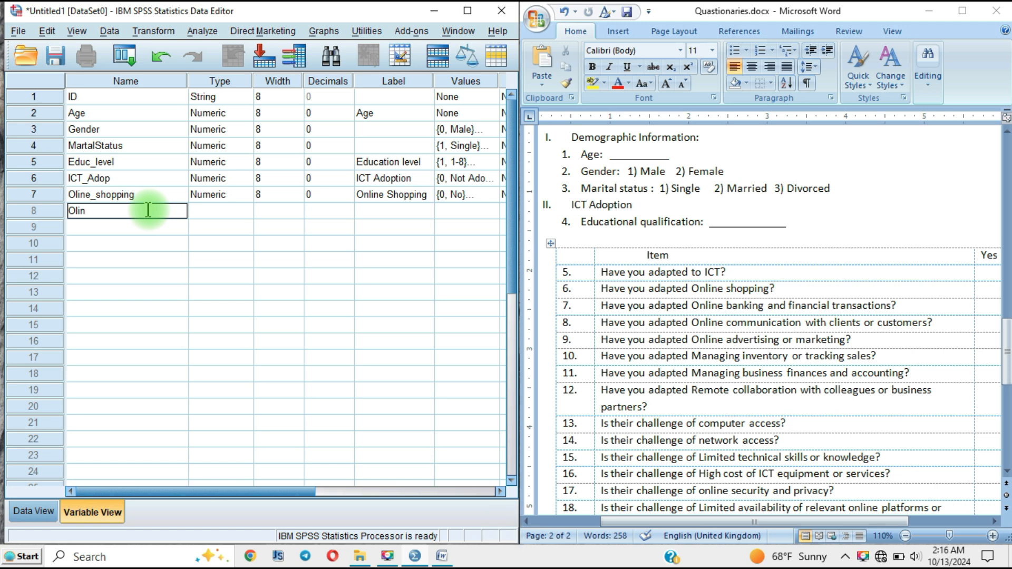
pyautogui.write('e_ban')
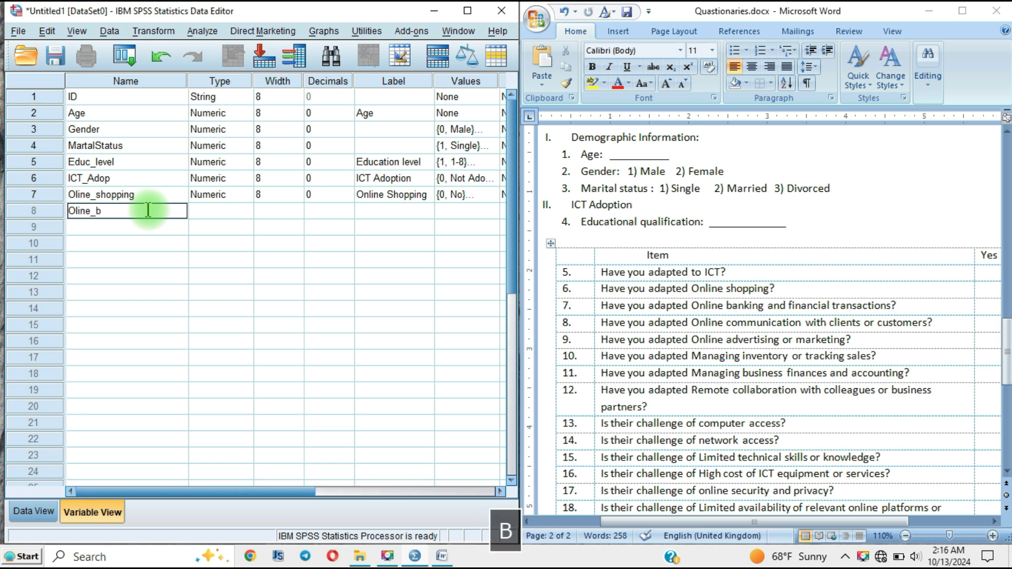
pyautogui.write('king')
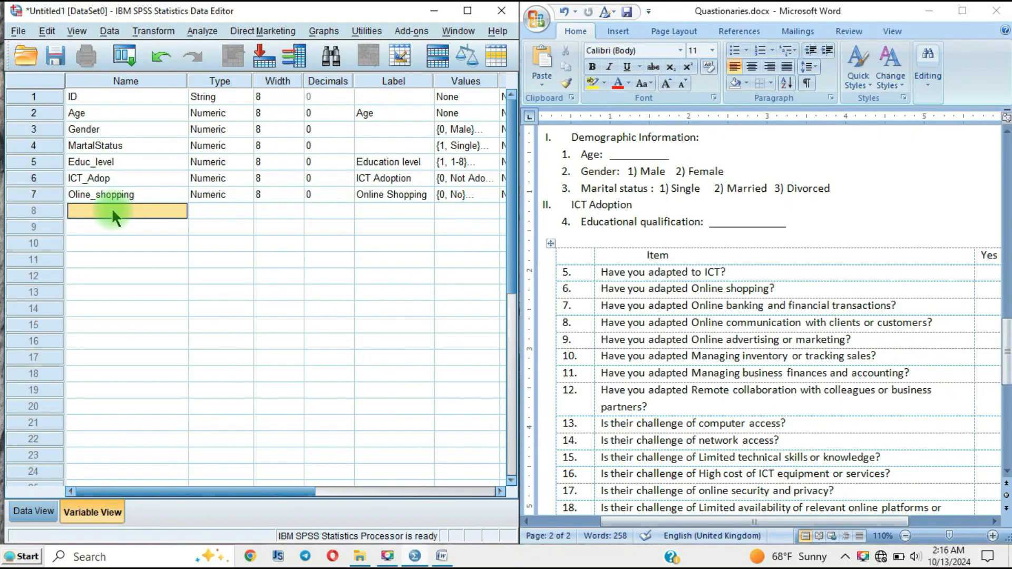
# Step: Add a numeric variable named Oline_BankingTrans in row 8, directly below Oline_shopping
pyautogui.write('Oli')
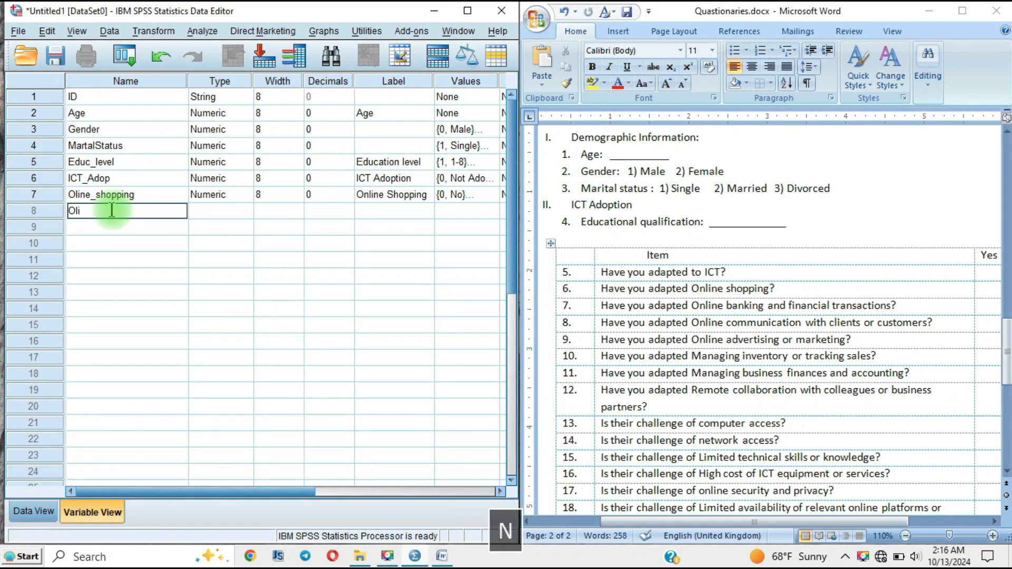
pyautogui.write('ne_')
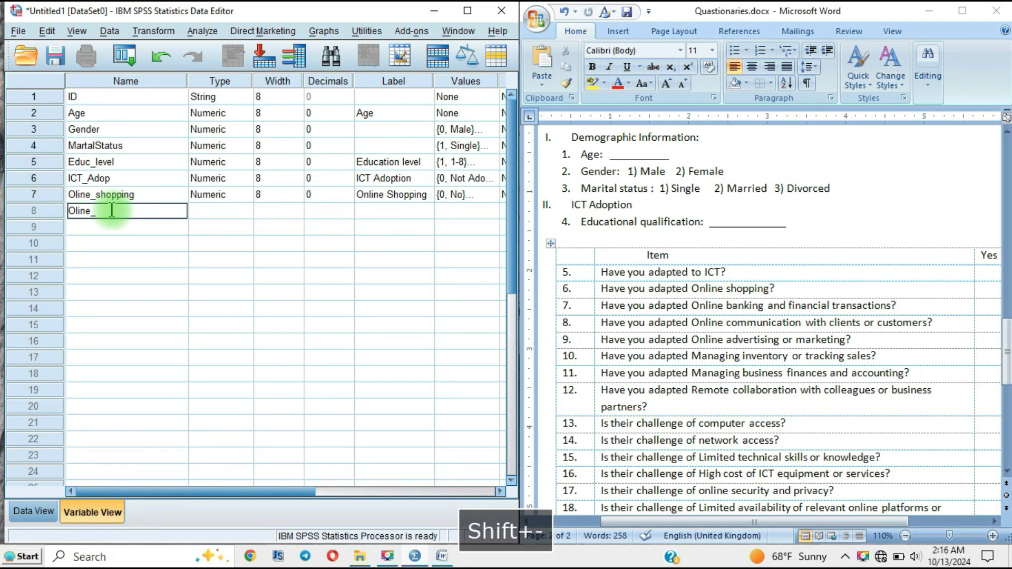
pyautogui.write('Banking')
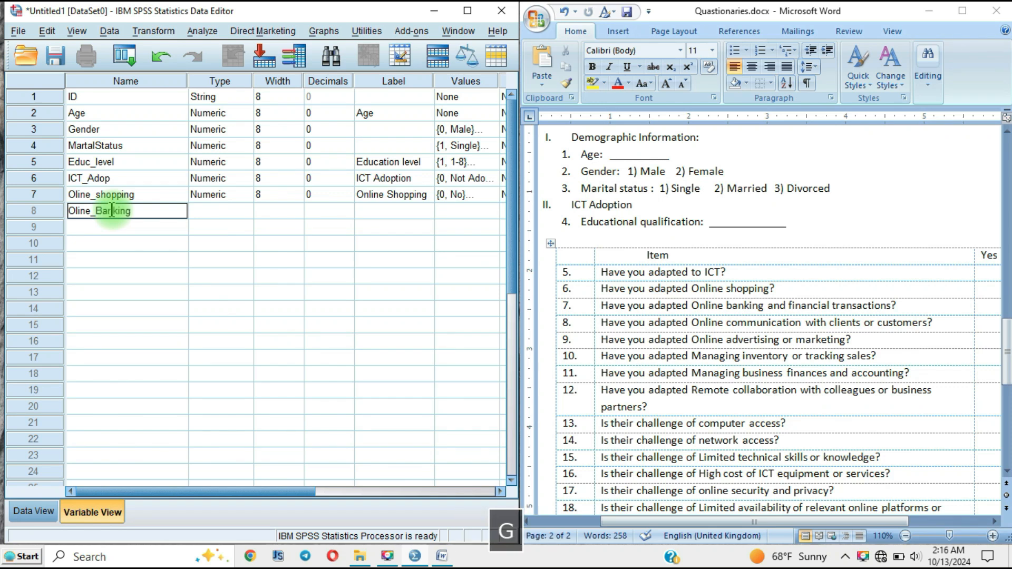
pyautogui.write('T')
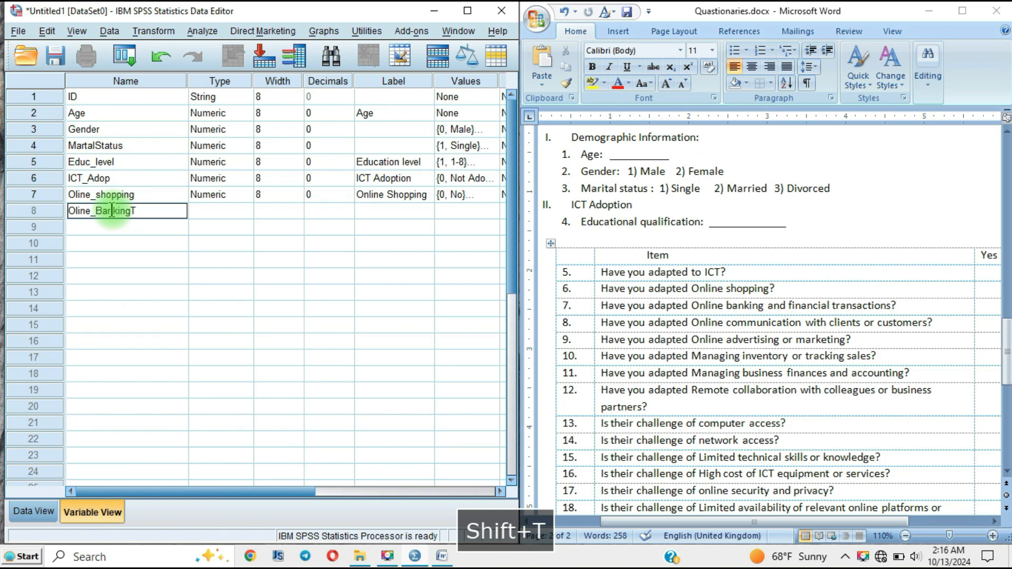
pyautogui.write('rans')
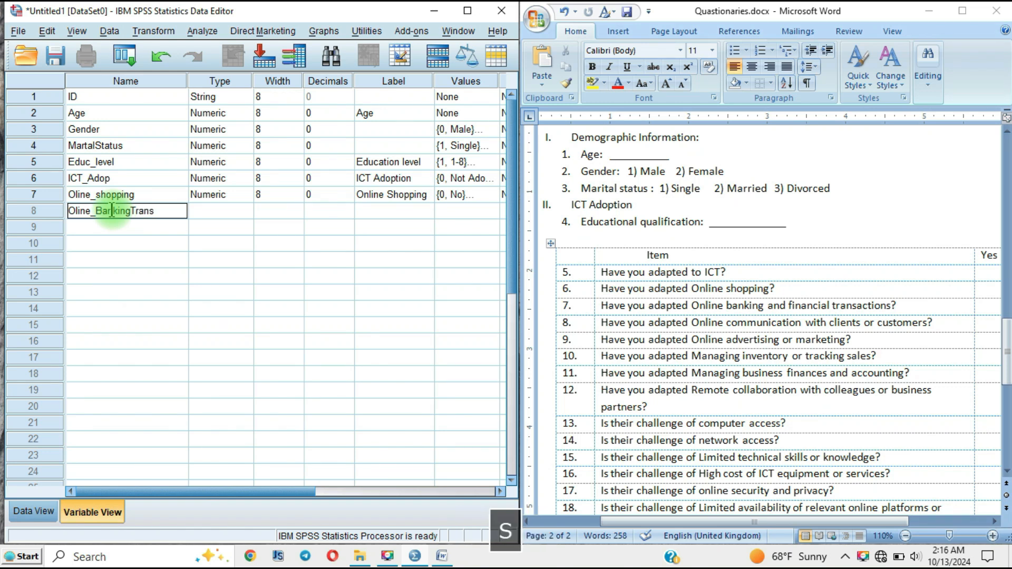
pyautogui.click(224, 210)
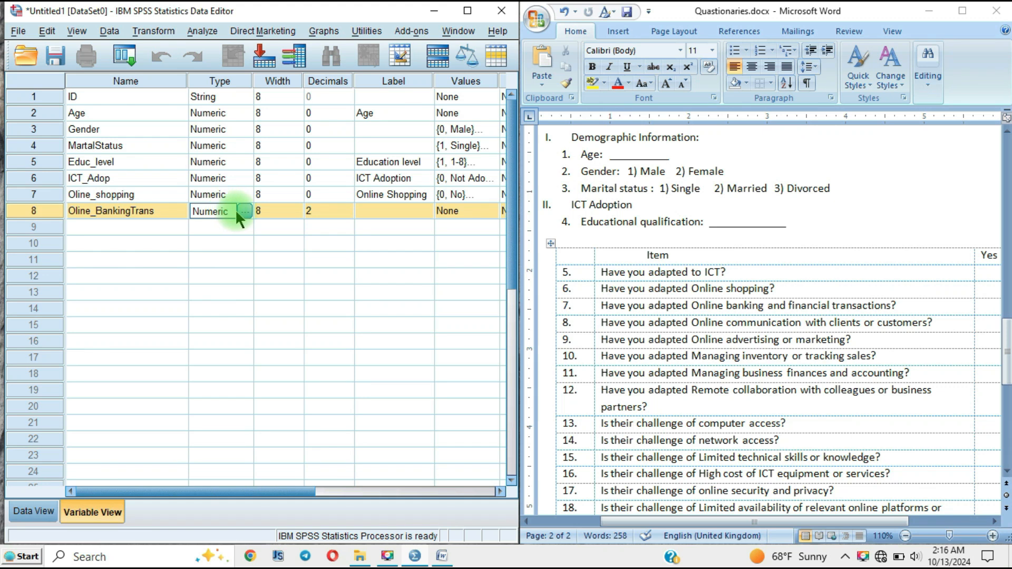
# Step: Set the number of decimals of the Oline_BankingTrans variable to 0
pyautogui.click(268, 207)
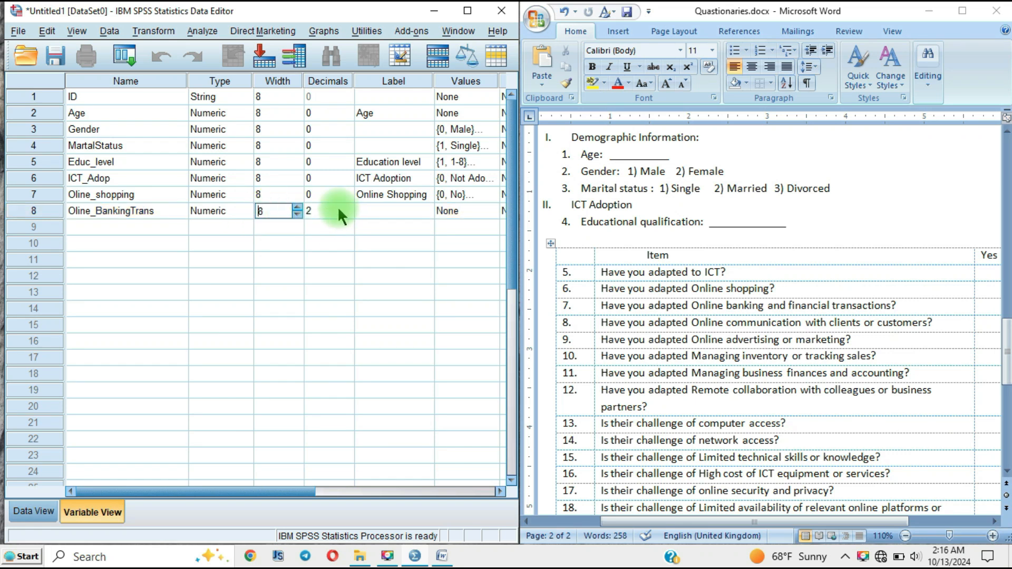
pyautogui.click(337, 210)
pyautogui.click(279, 212)
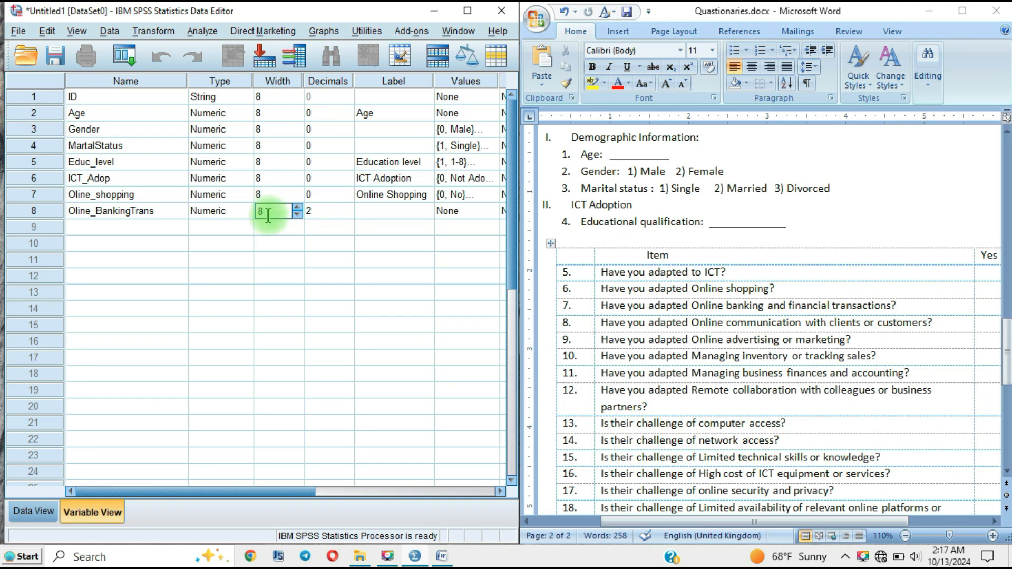
pyautogui.click(311, 210)
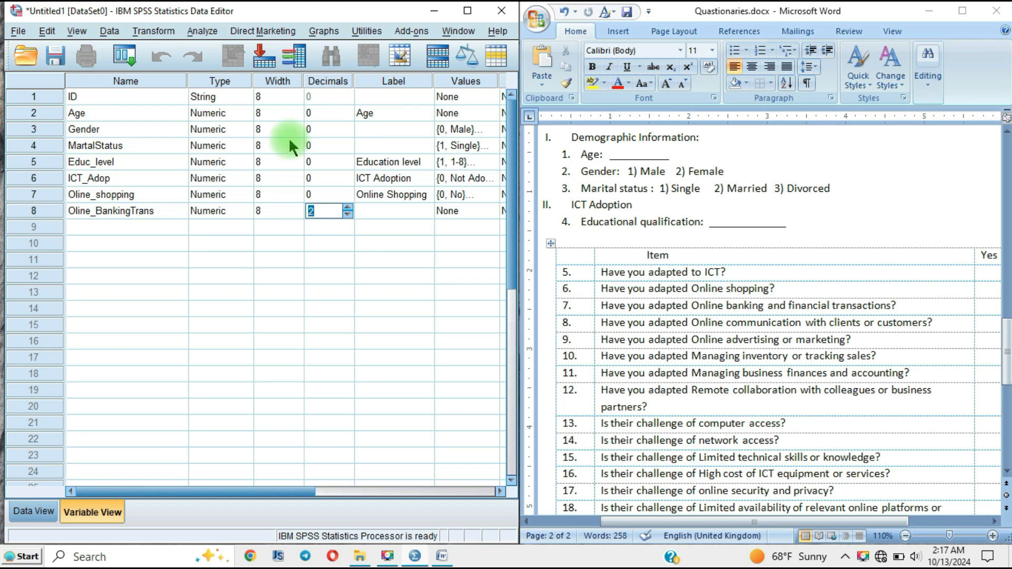
pyautogui.click(266, 131)
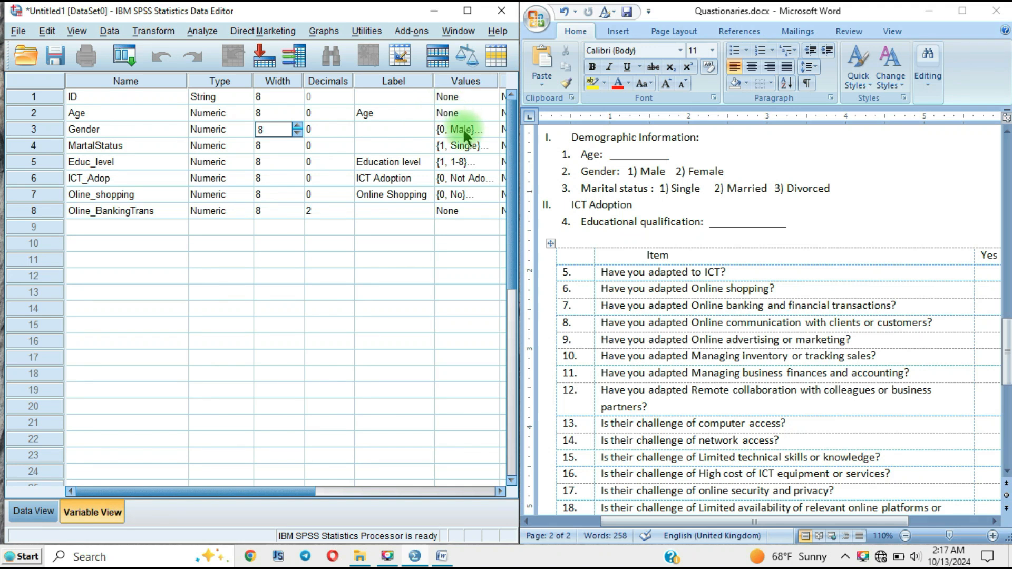
pyautogui.click(315, 212)
pyautogui.click(321, 224)
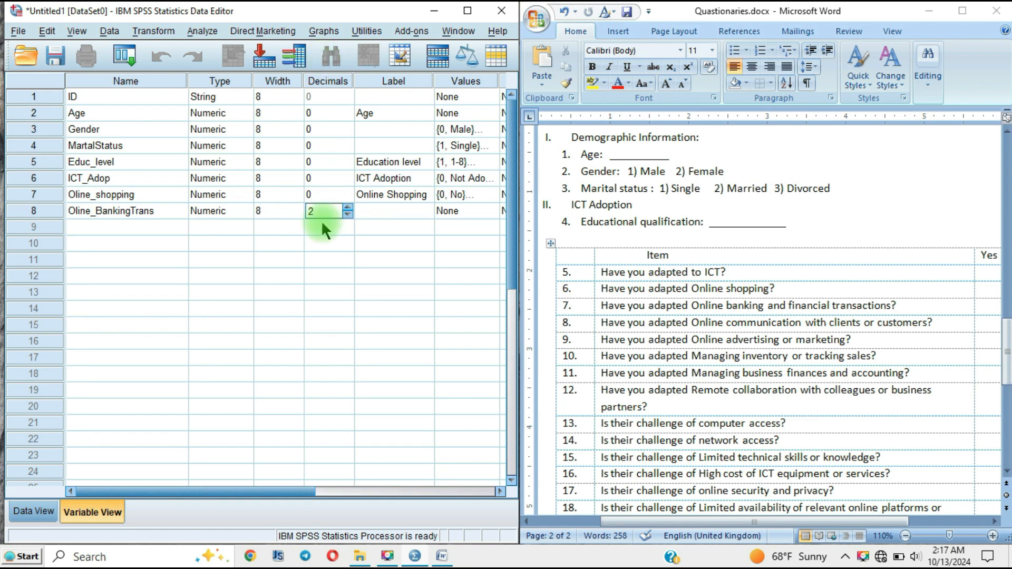
pyautogui.click(318, 211)
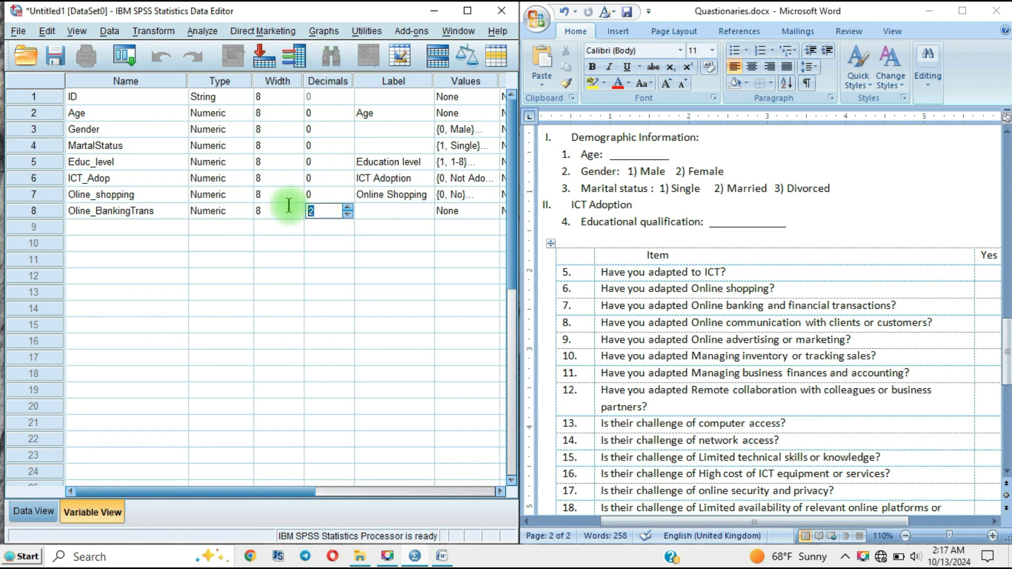
pyautogui.write('0')
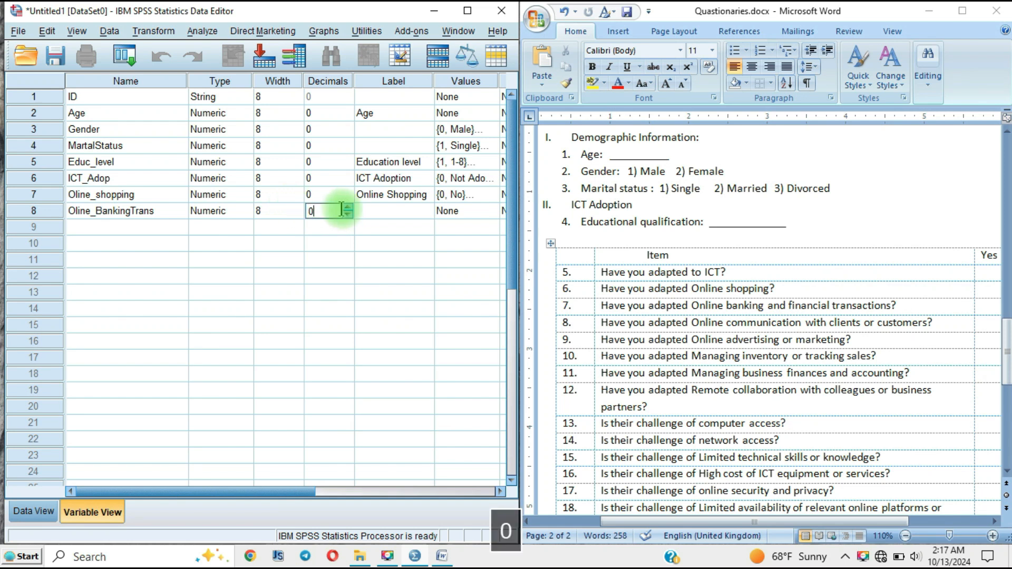
# Step: Enter "Online Banking & Transaction" as the label of the Oline_BankingTrans variable
pyautogui.click(397, 208)
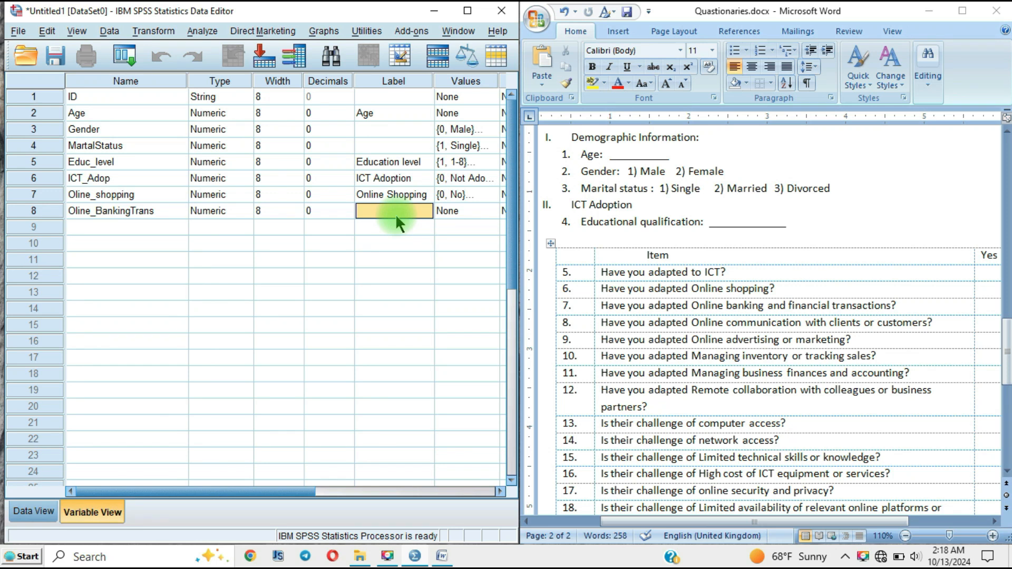
pyautogui.write('Onl')
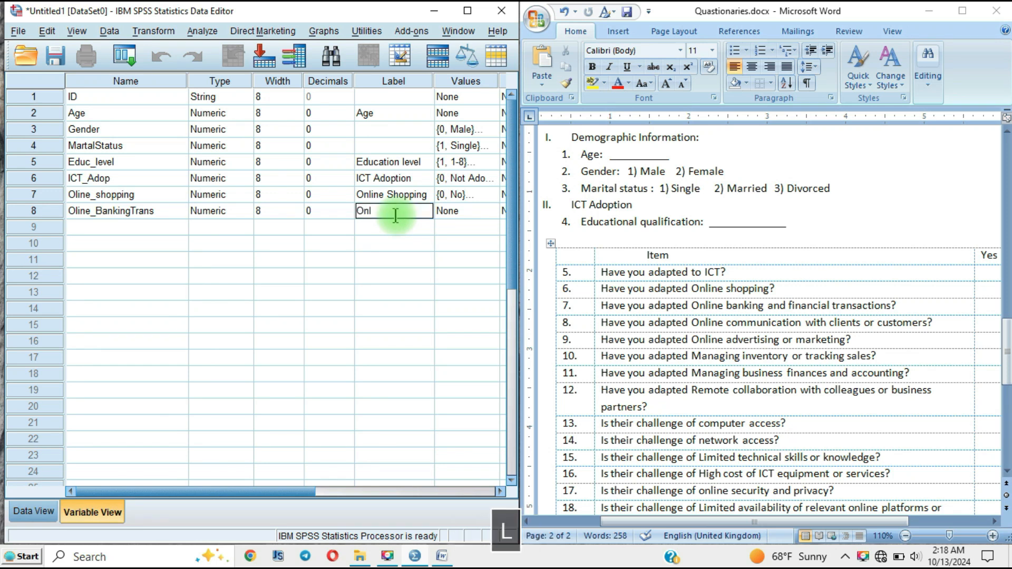
pyautogui.write('ine')
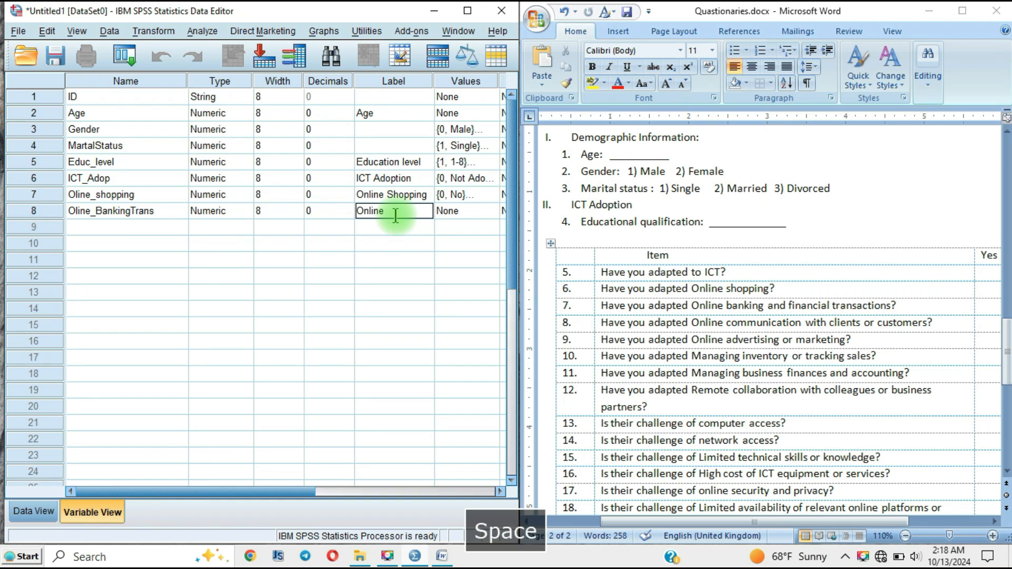
pyautogui.write(' Banki')
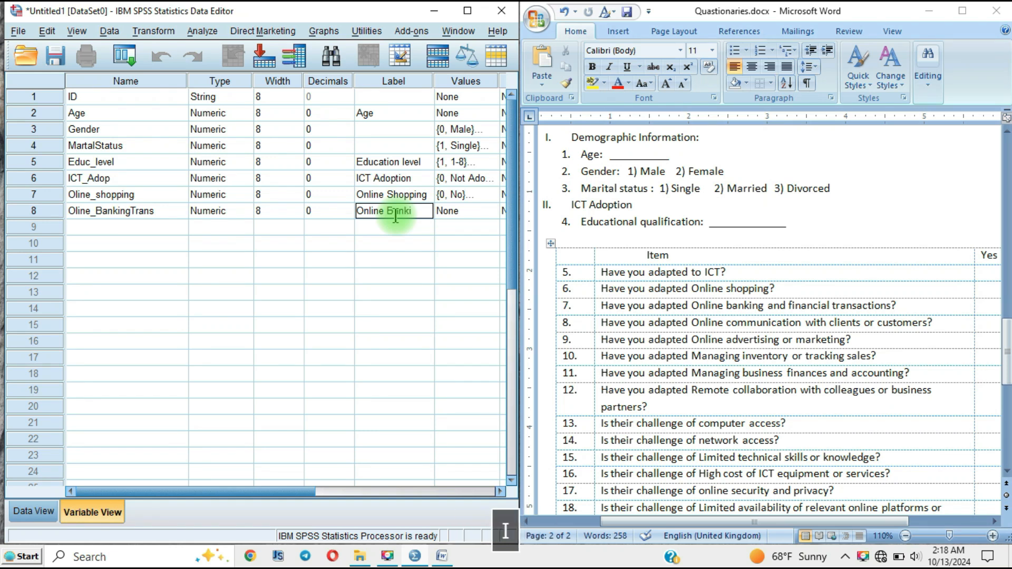
pyautogui.write('ng ')
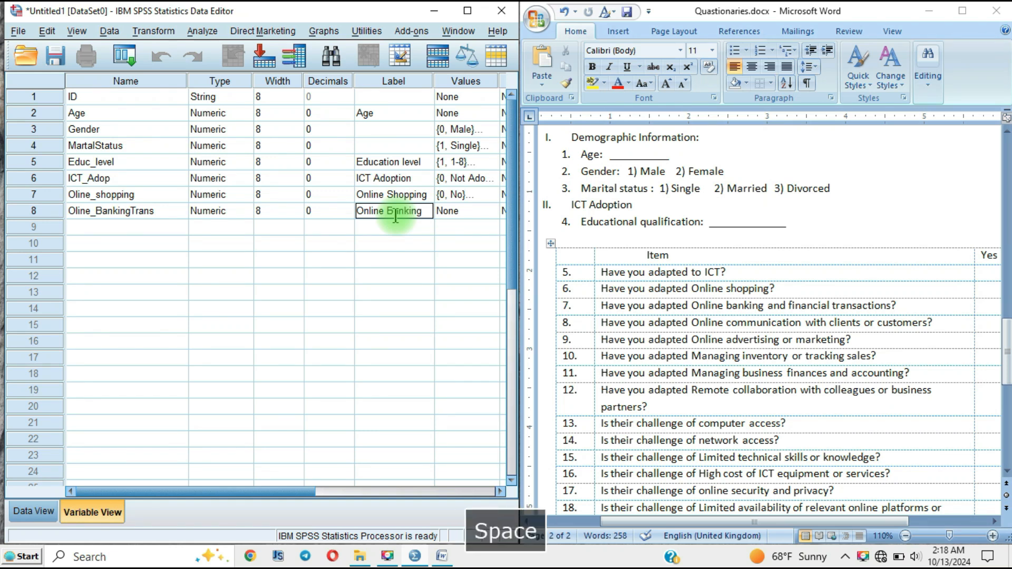
pyautogui.write('& Transaction')
pyautogui.click(143, 231)
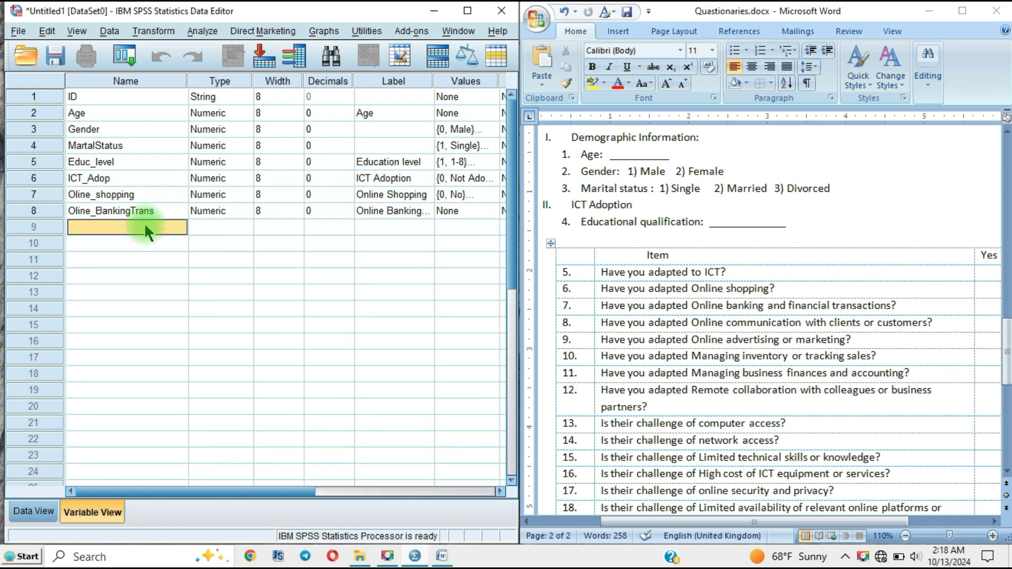
pyautogui.write('Olni')
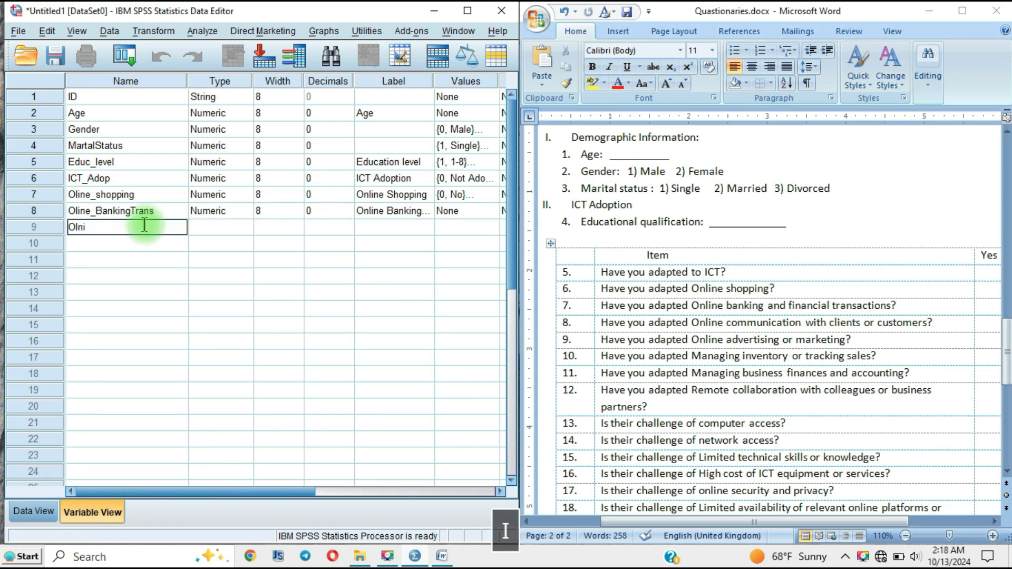
pyautogui.write('e')
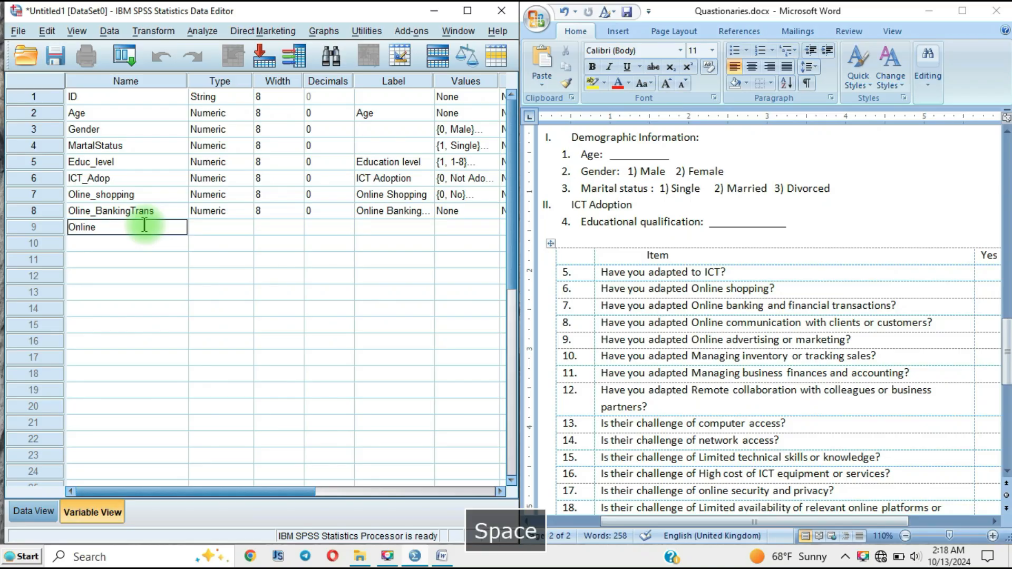
pyautogui.press('BackSpace')
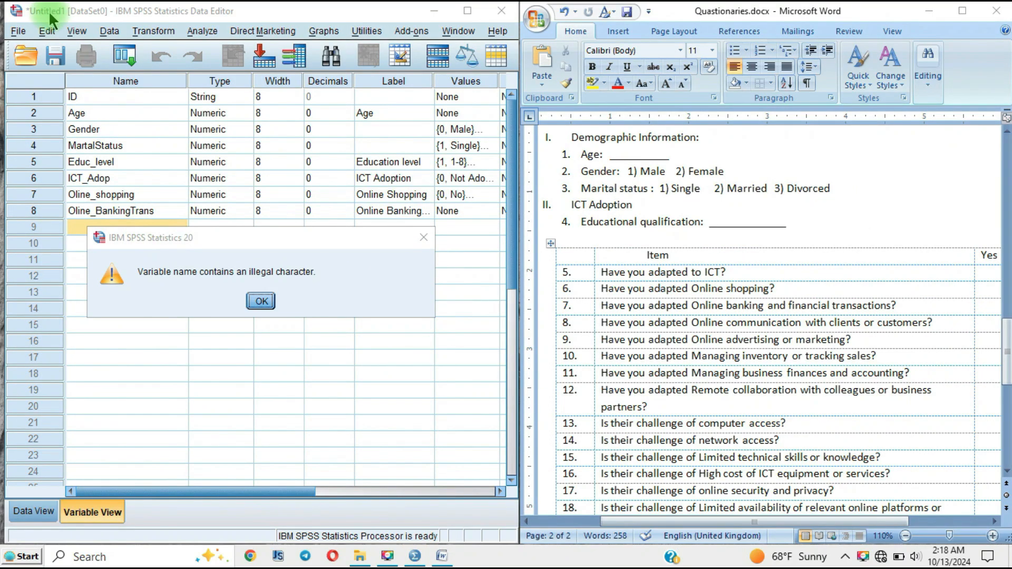
pyautogui.click(424, 239)
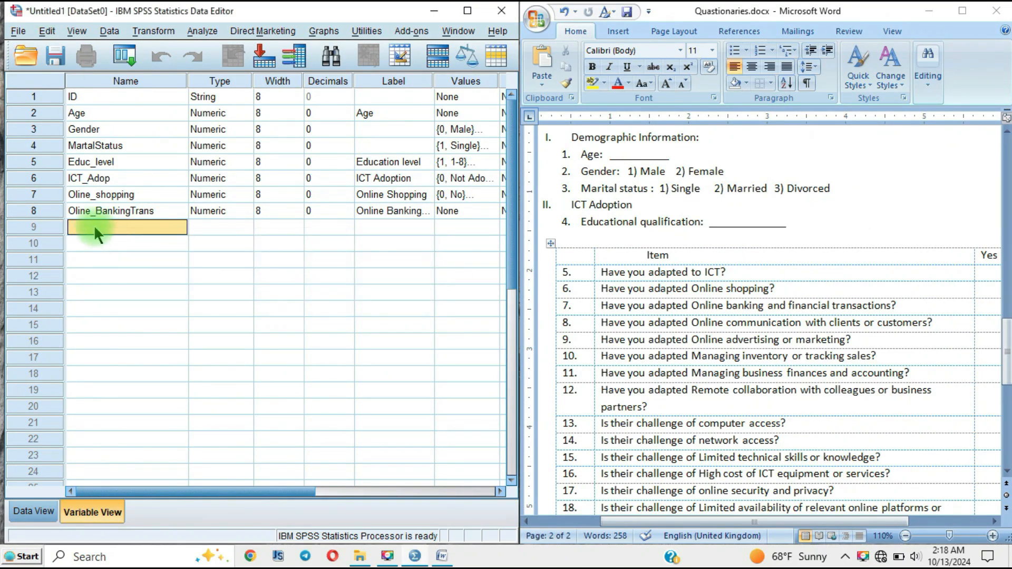
# Step: Add a numeric variable named Online_Commun in row 9, directly below Oline_BankingTrans
pyautogui.write('O')
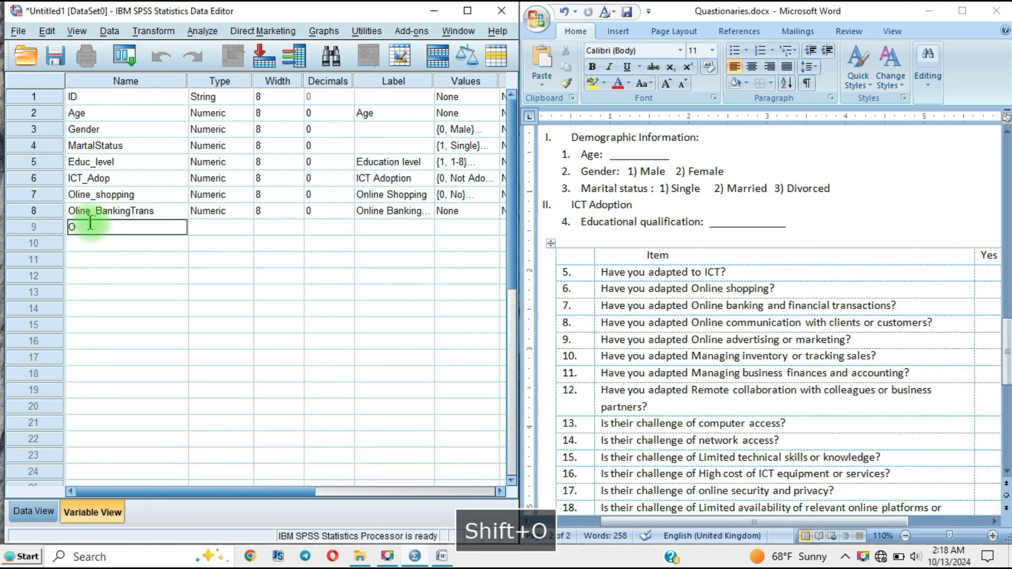
pyautogui.write('nline_C')
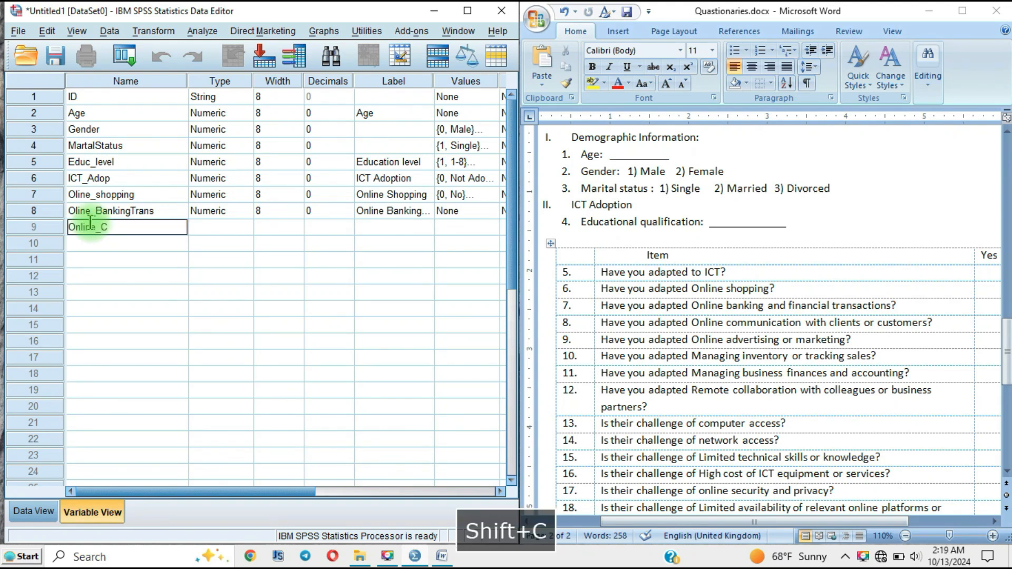
pyautogui.write('ommun')
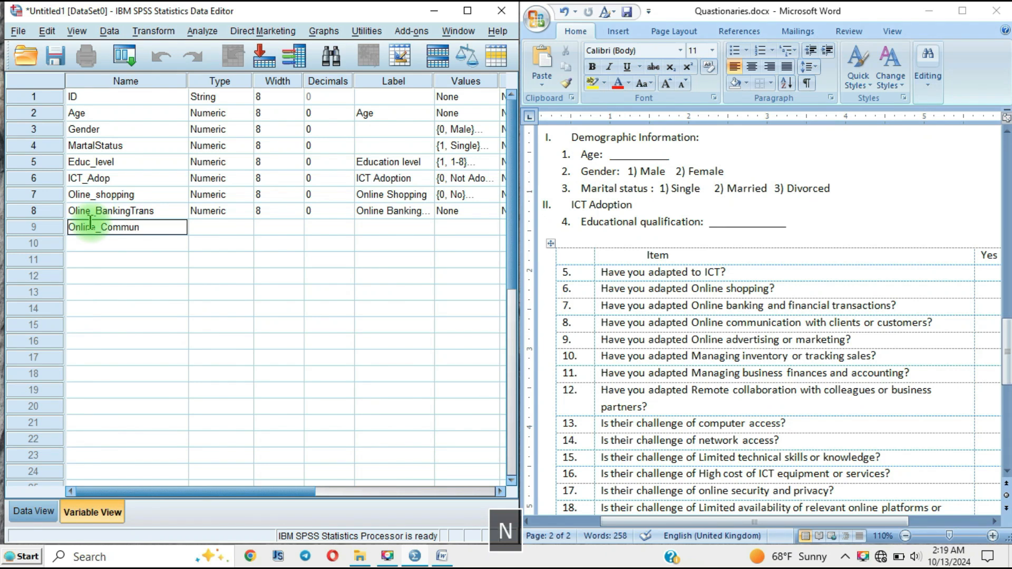
pyautogui.click(207, 223)
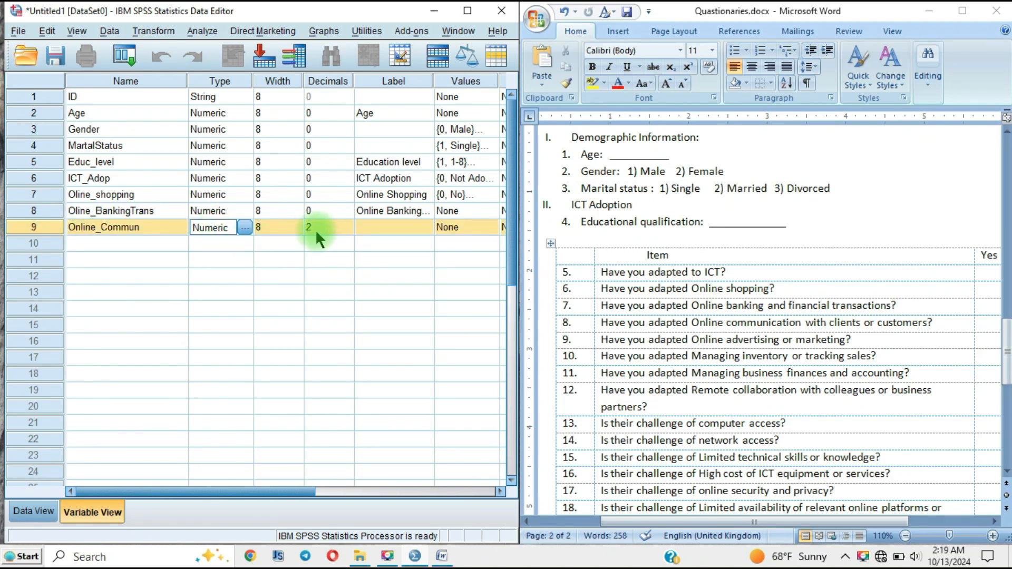
# Step: Set the number of decimals of the Online_Commun variable to 0
pyautogui.click(315, 229)
pyautogui.moveTo(315, 229); pyautogui.dragTo(300, 223)
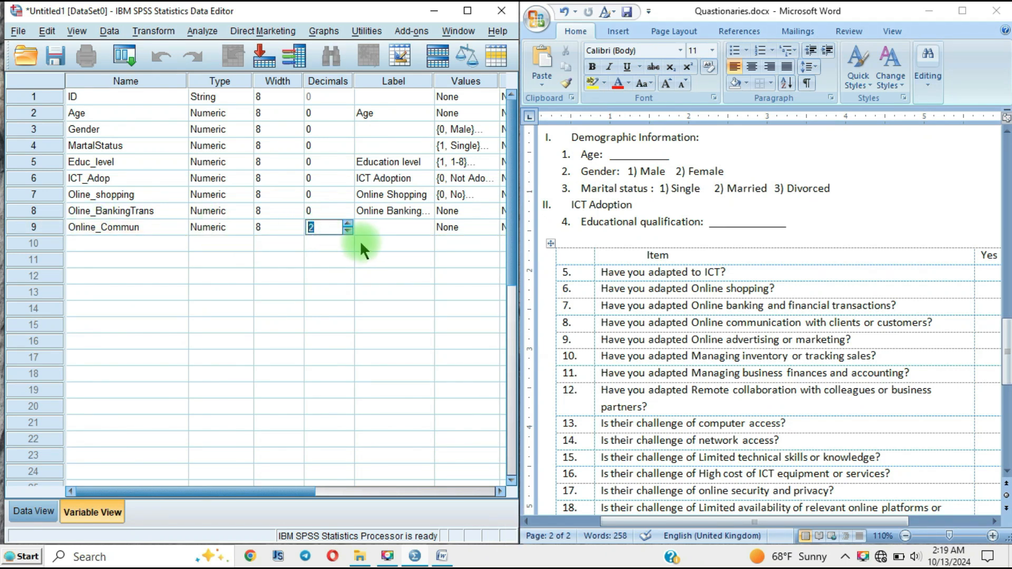
pyautogui.write('0')
# Step: Enter "`Online Communication with Customers" as the label of the Online_Commun variable
pyautogui.click(407, 226)
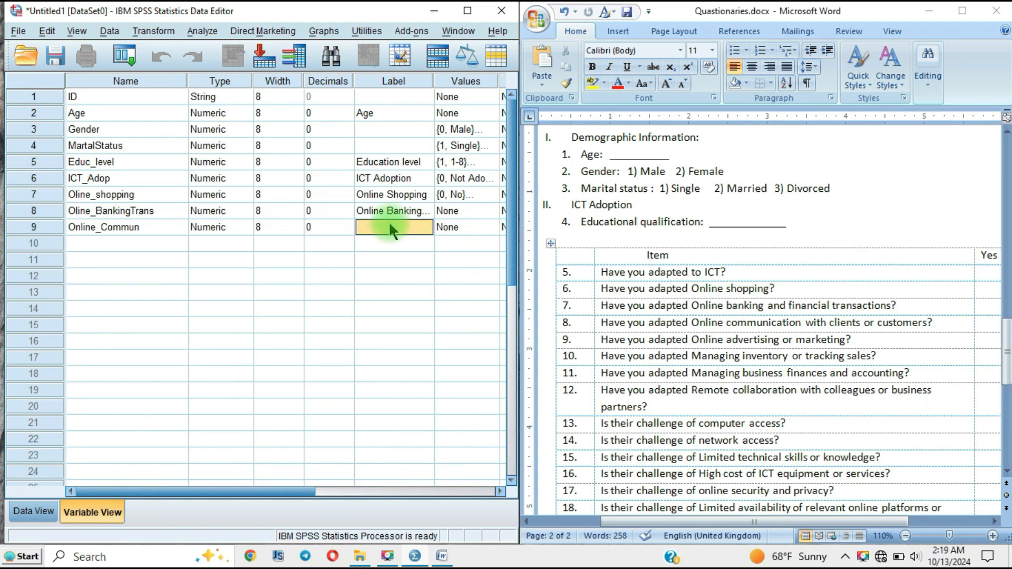
pyautogui.write('O')
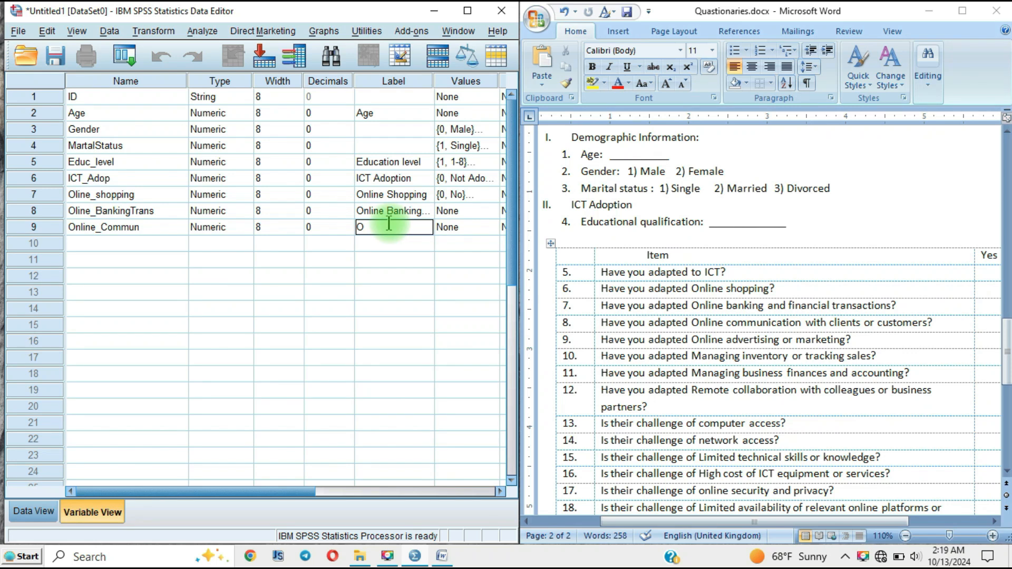
pyautogui.write('nline Communication')
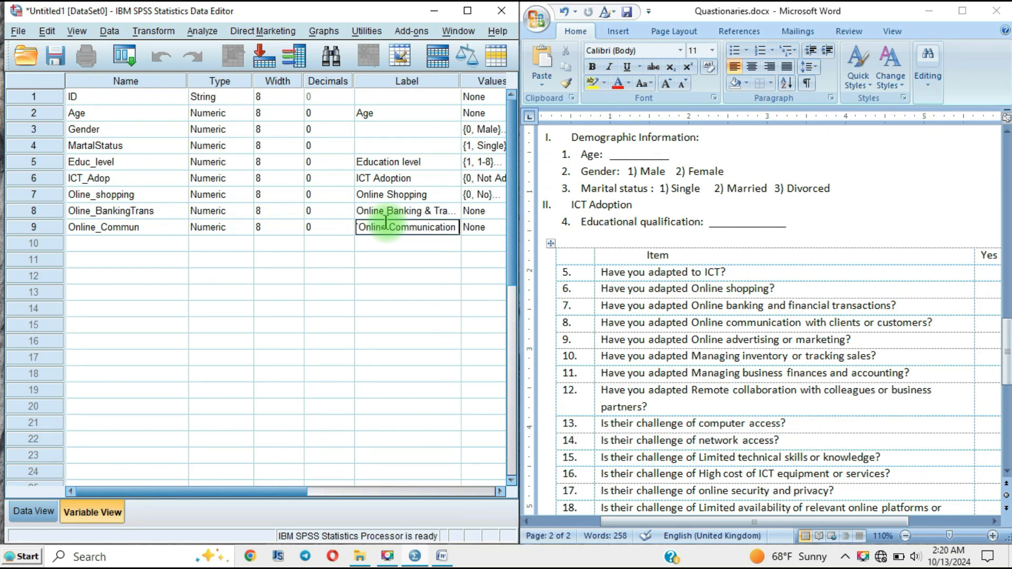
pyautogui.write(' w')
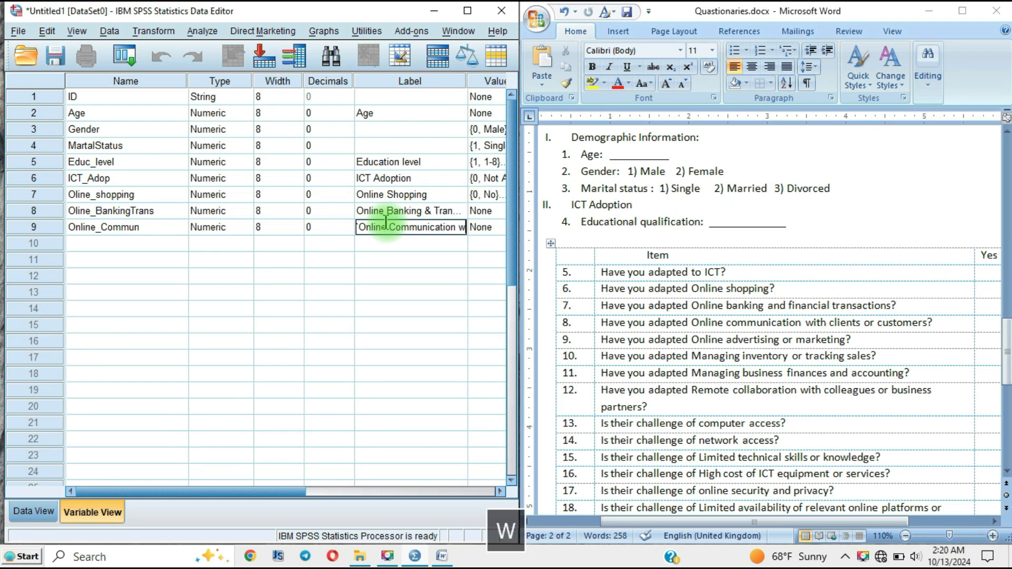
pyautogui.write('ith ')
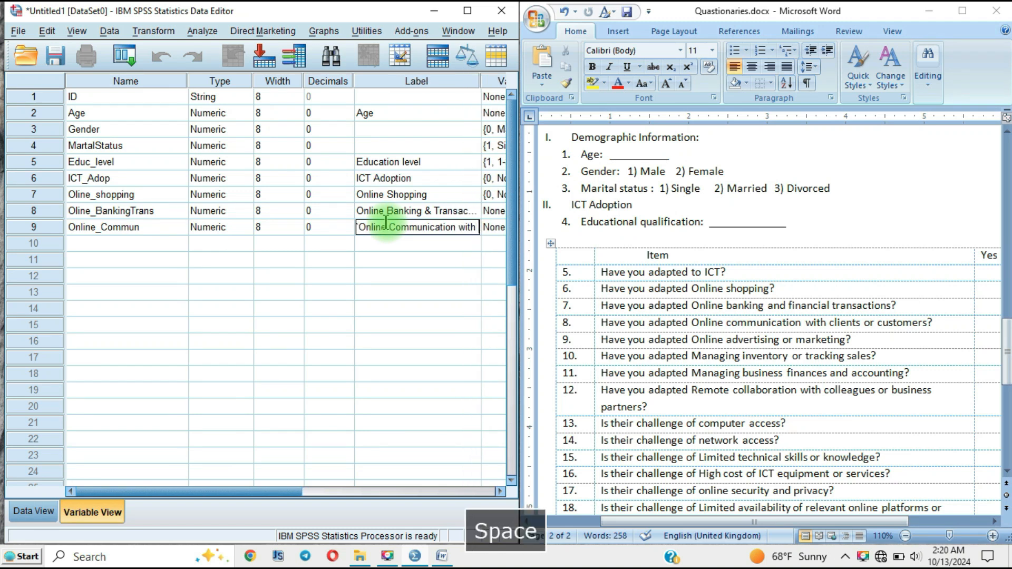
pyautogui.write('Cu')
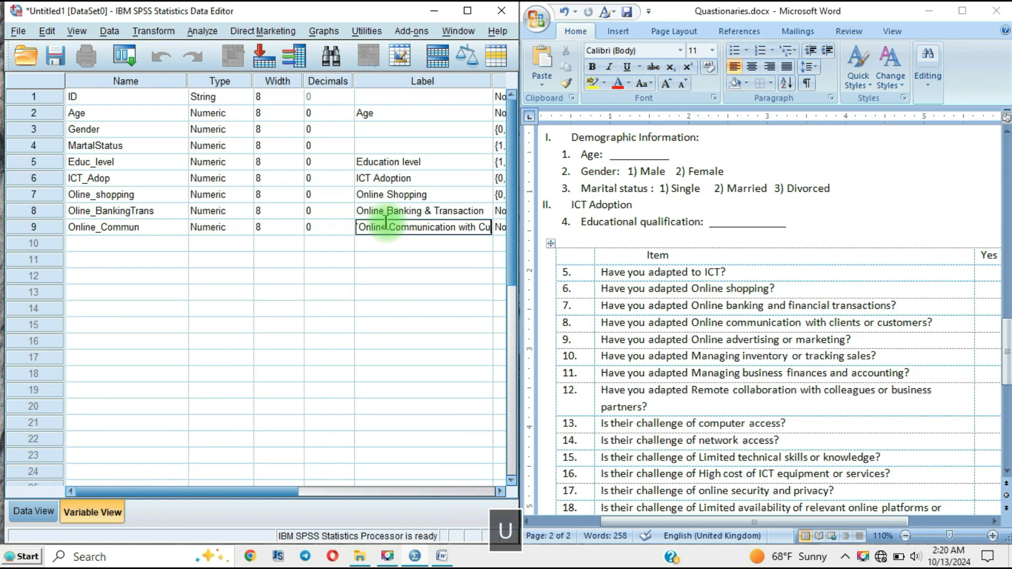
pyautogui.write('stomers')
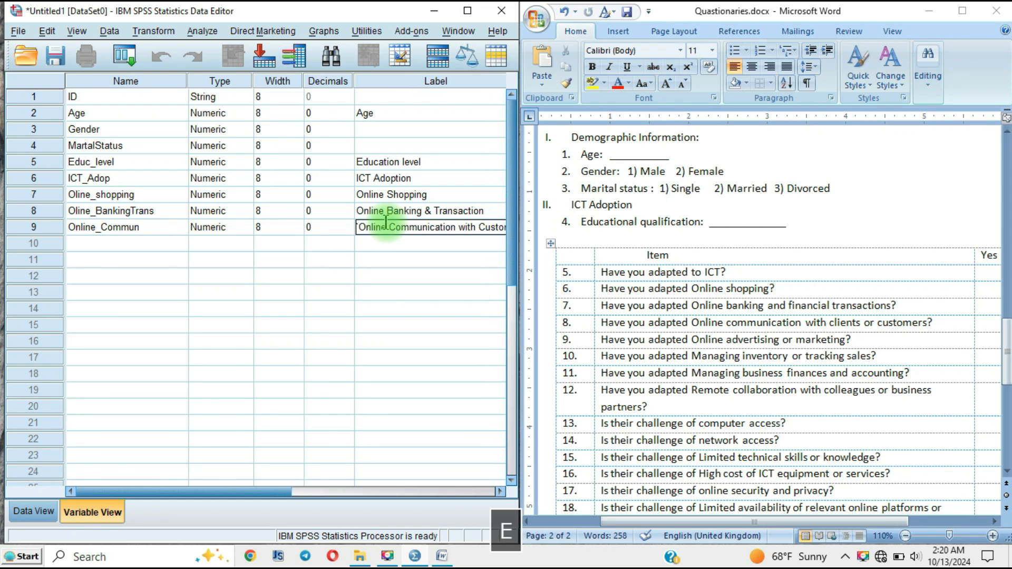
pyautogui.click(143, 246)
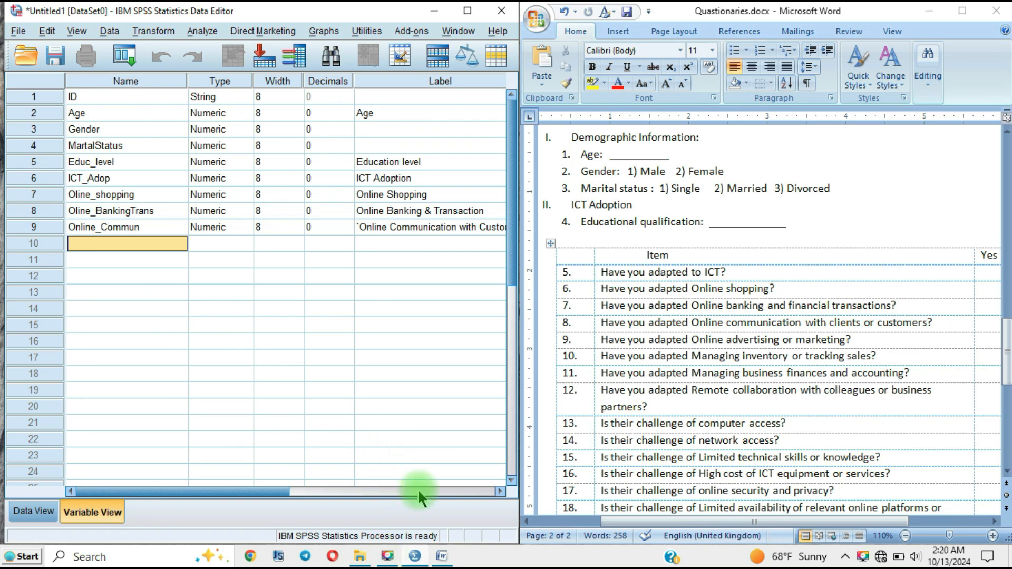
# Step: Add the value label 0 = "No" to the Oline_BankingTrans variable in row 8
pyautogui.scroll(-8, 746, 379)
pyautogui.scroll(4, 757, 387)
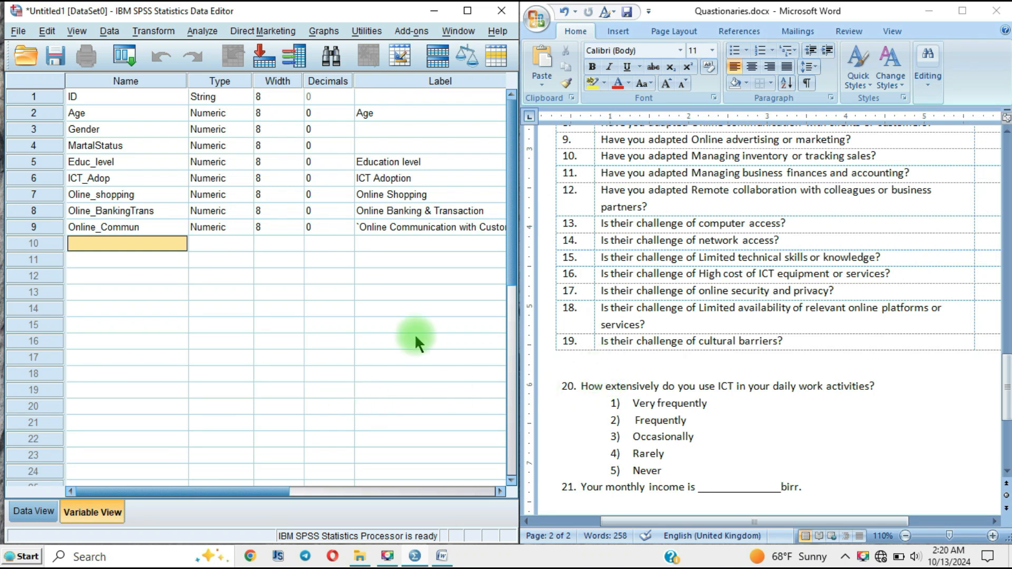
pyautogui.click(264, 216)
pyautogui.moveTo(170, 491); pyautogui.dragTo(288, 491)
pyautogui.click(326, 210)
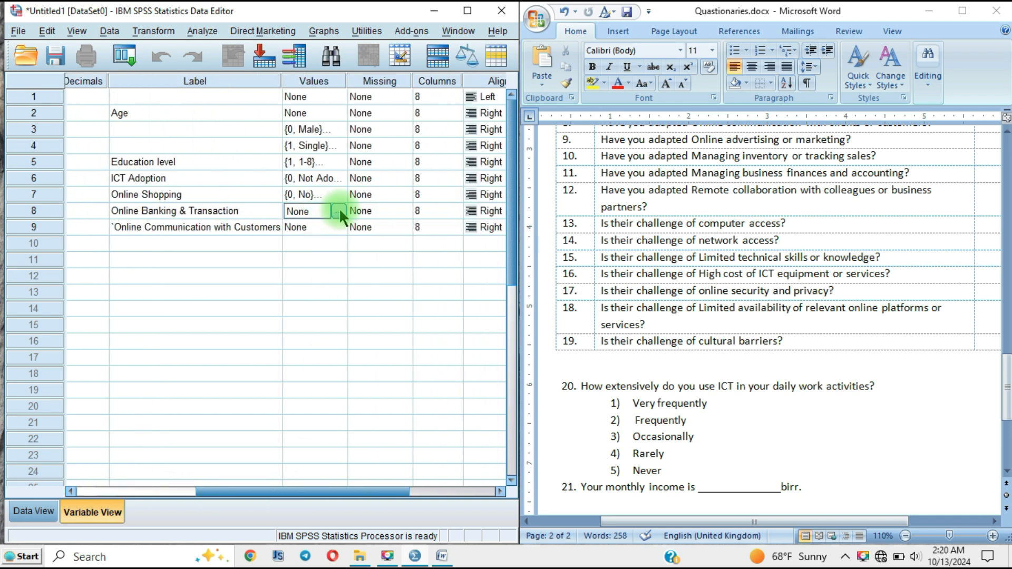
pyautogui.click(339, 210)
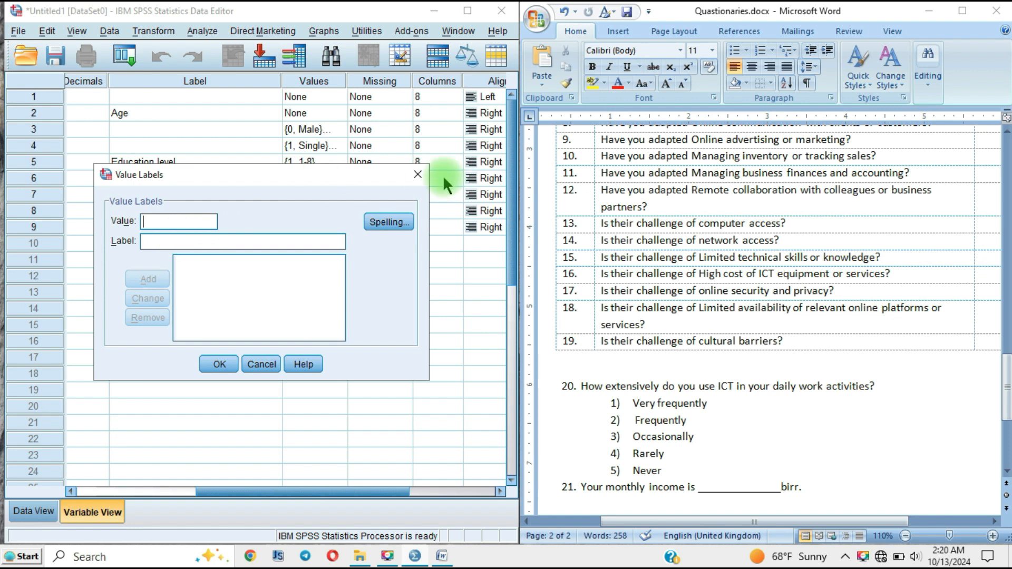
pyautogui.click(418, 174)
pyautogui.click(340, 210)
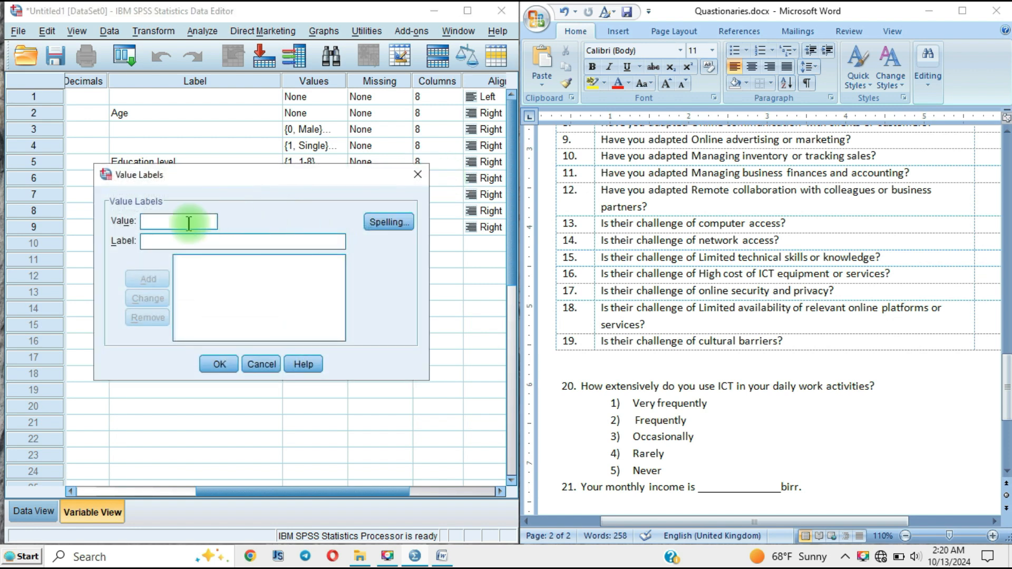
pyautogui.write('0')
pyautogui.click(185, 242)
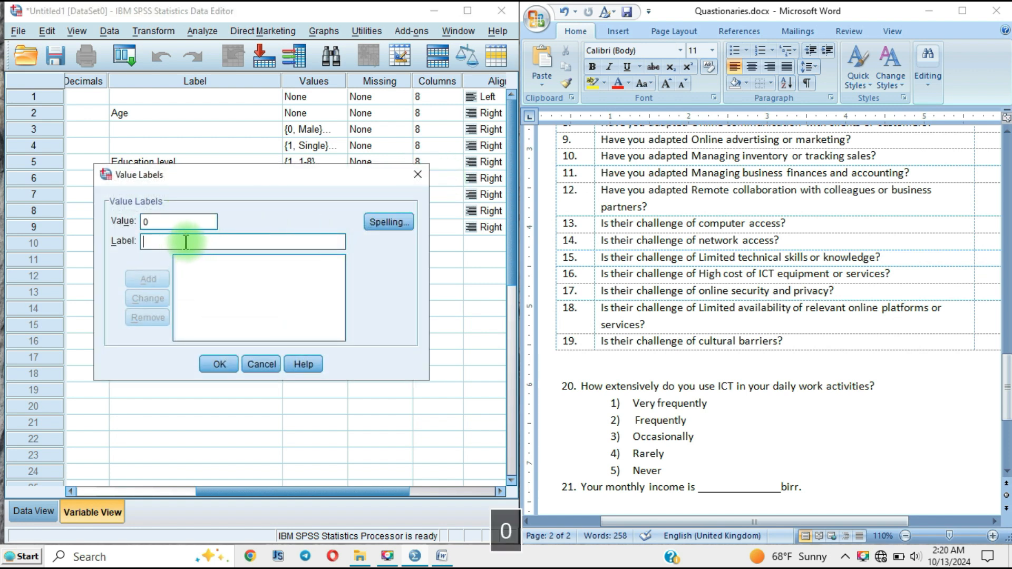
pyautogui.write('No')
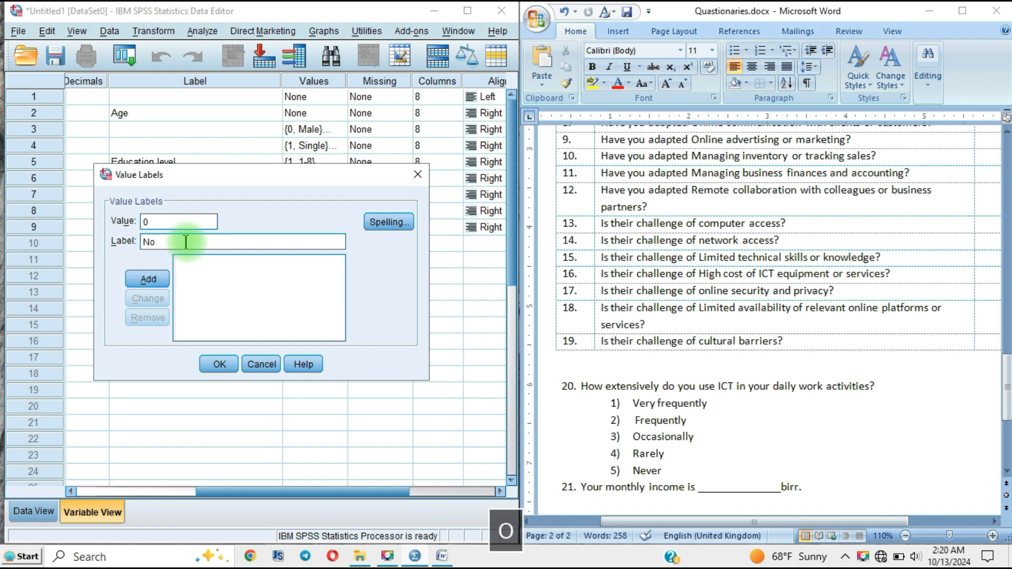
pyautogui.click(136, 283)
# Step: Add the value label 1 = "Yes" to the Oline_BankingTrans variable and apply its value labels
pyautogui.click(161, 226)
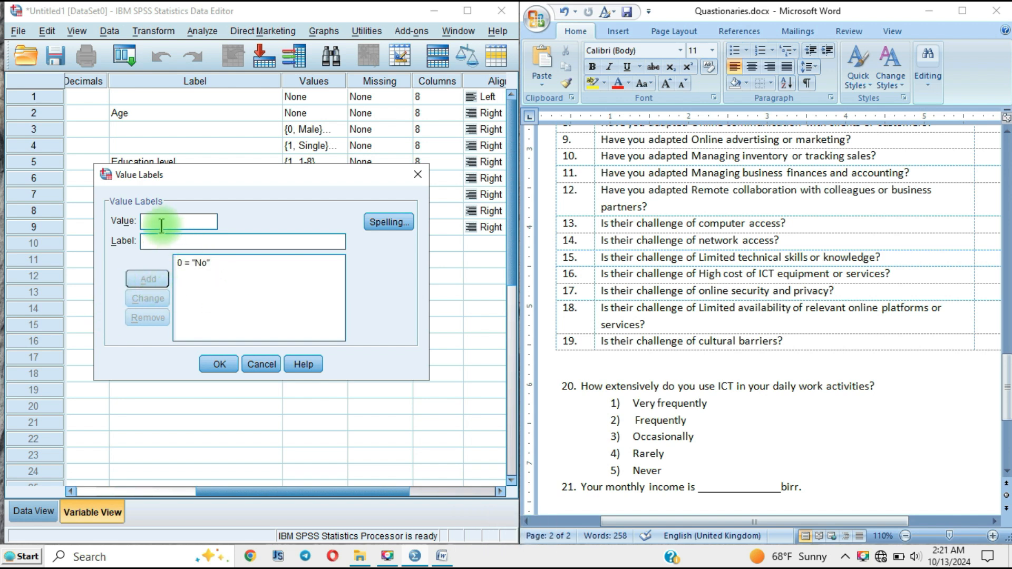
pyautogui.write('1')
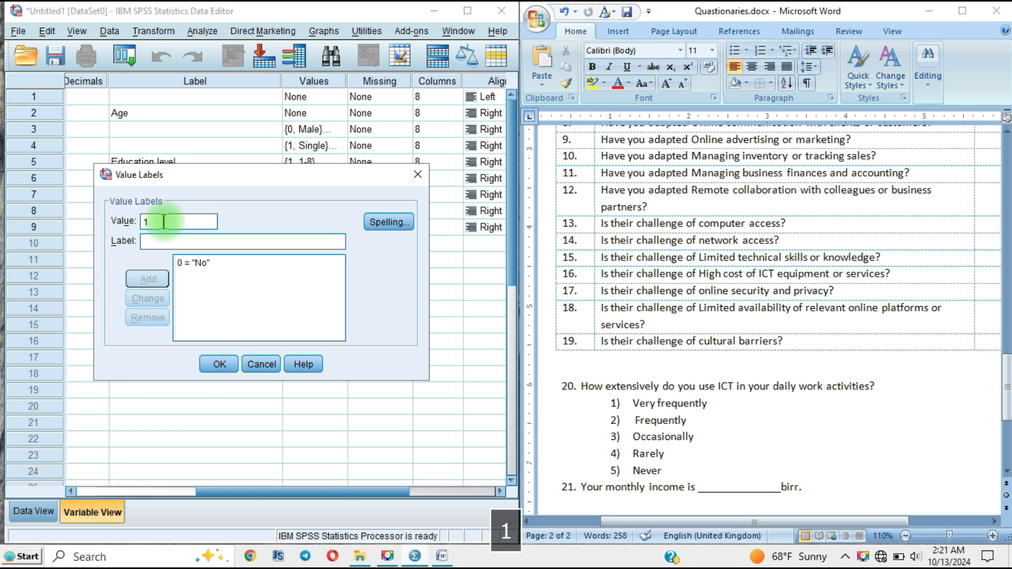
pyautogui.click(170, 243)
pyautogui.write('Yes')
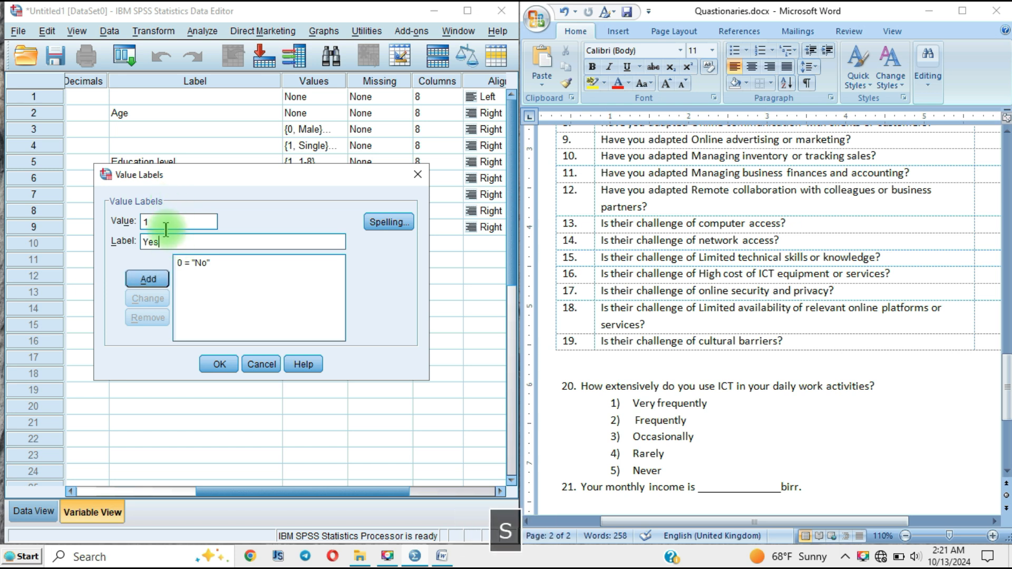
pyautogui.click(148, 278)
pyautogui.click(219, 364)
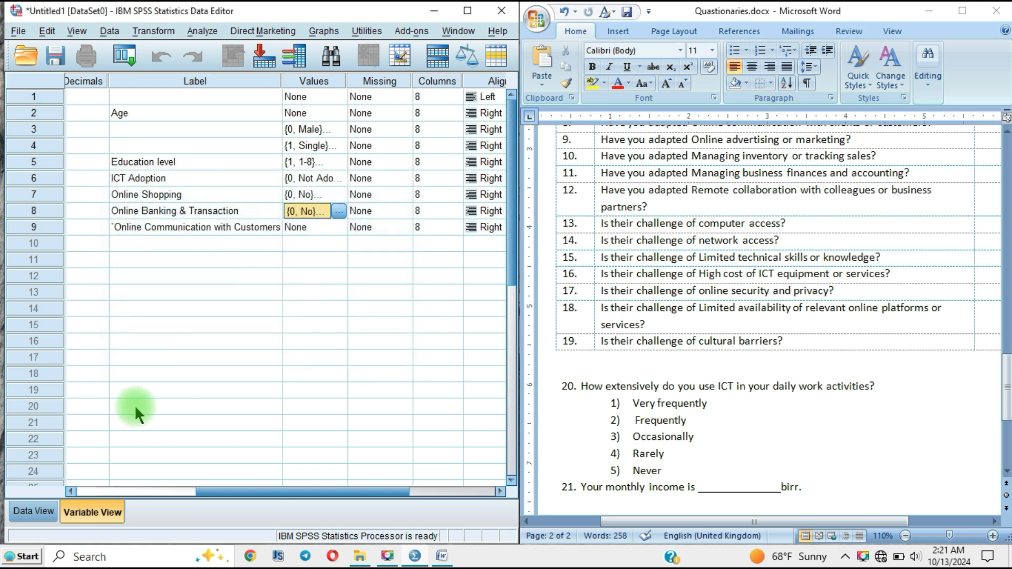
# Step: Add the value label 0 = "No" to the Online_Commun variable in row 9
pyautogui.click(320, 229)
pyautogui.click(339, 230)
pyautogui.click(174, 222)
pyautogui.write('0')
pyautogui.click(182, 242)
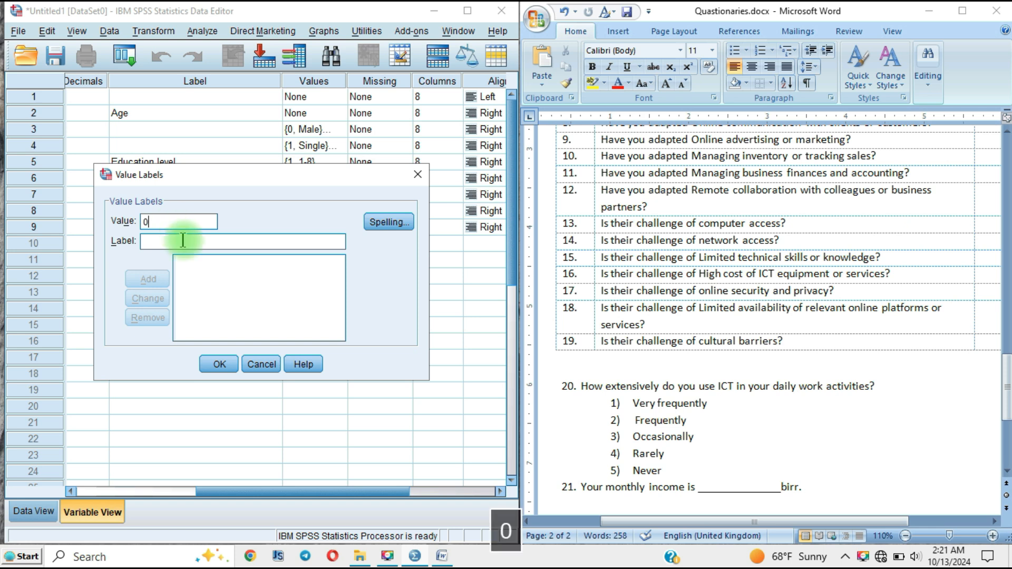
pyautogui.write('No')
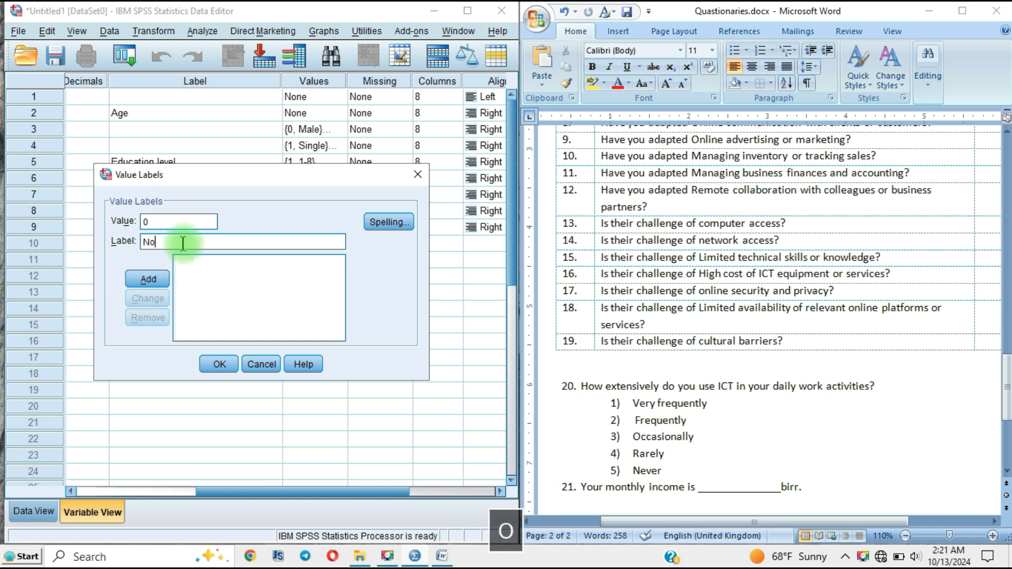
pyautogui.click(139, 282)
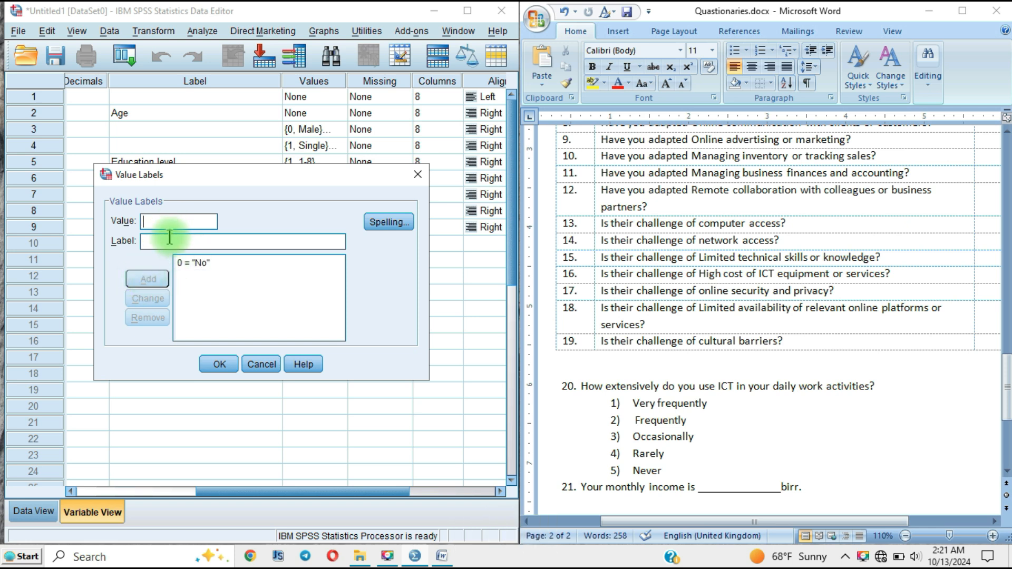
# Step: Add the value label 1 = "Yes" to the Online_Commun variable and apply its value labels
pyautogui.write('1')
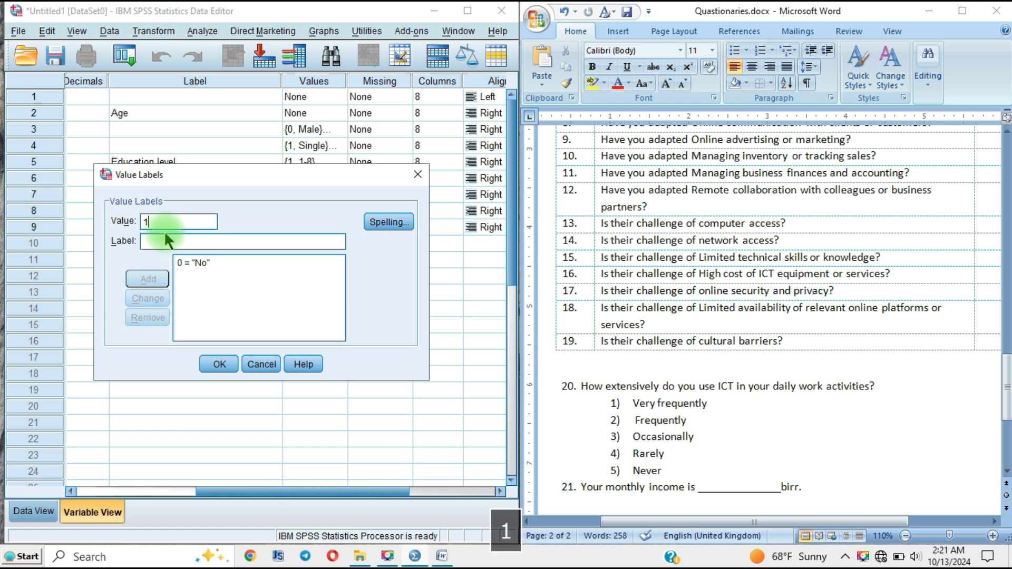
pyautogui.click(165, 242)
pyautogui.write('Yes')
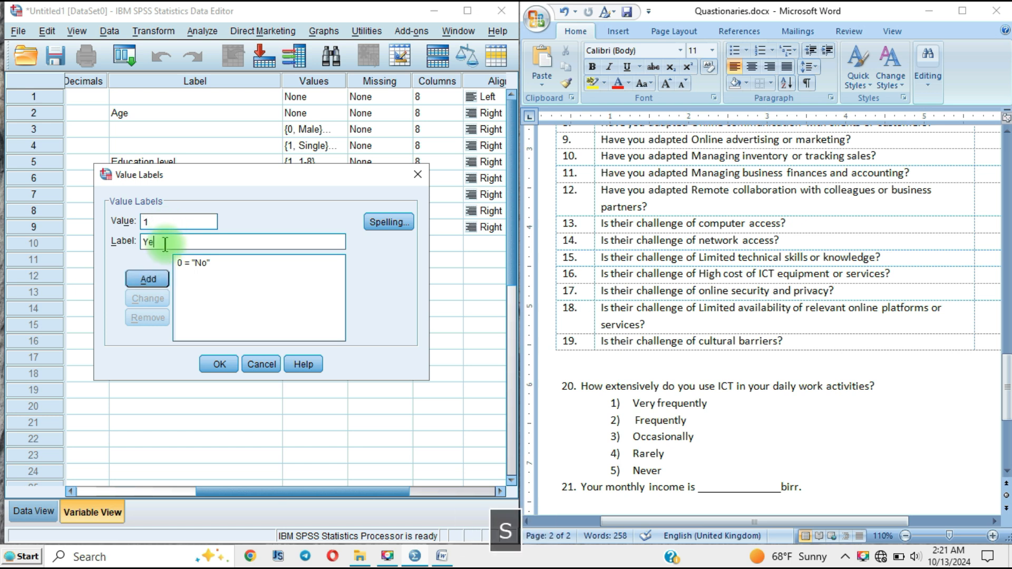
pyautogui.click(147, 278)
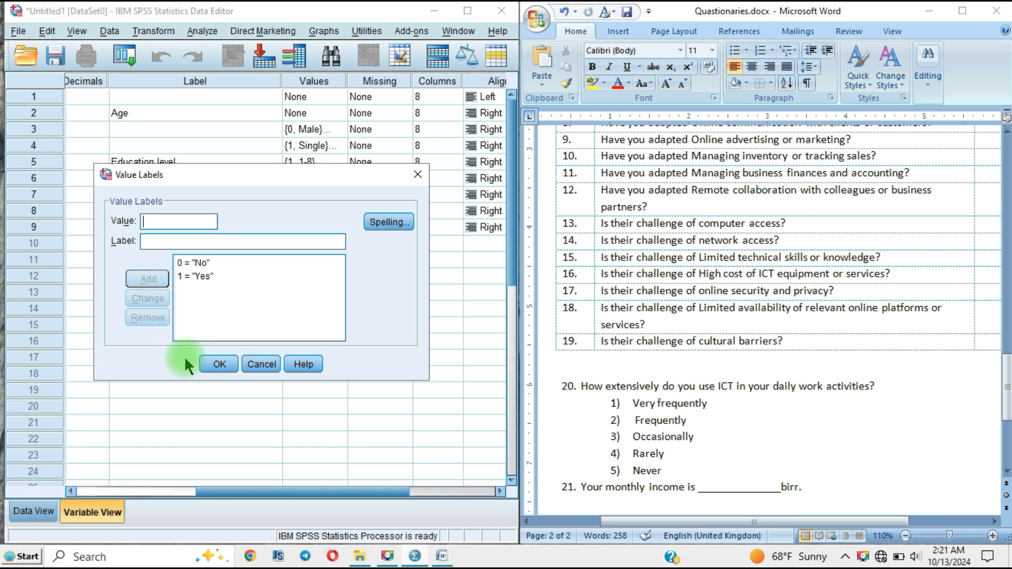
pyautogui.click(219, 364)
pyautogui.click(422, 492)
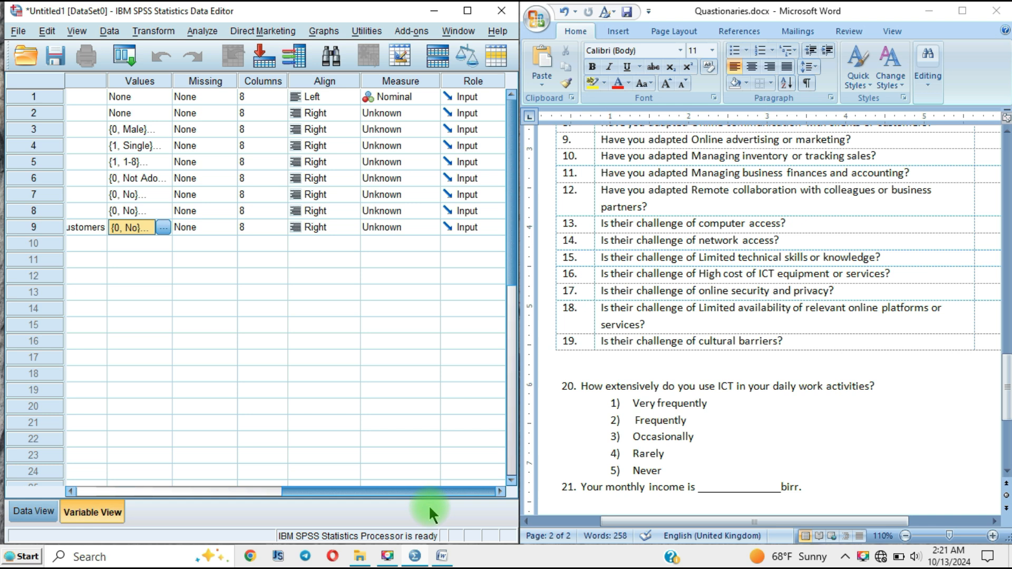
pyautogui.moveTo(407, 493); pyautogui.dragTo(131, 492)
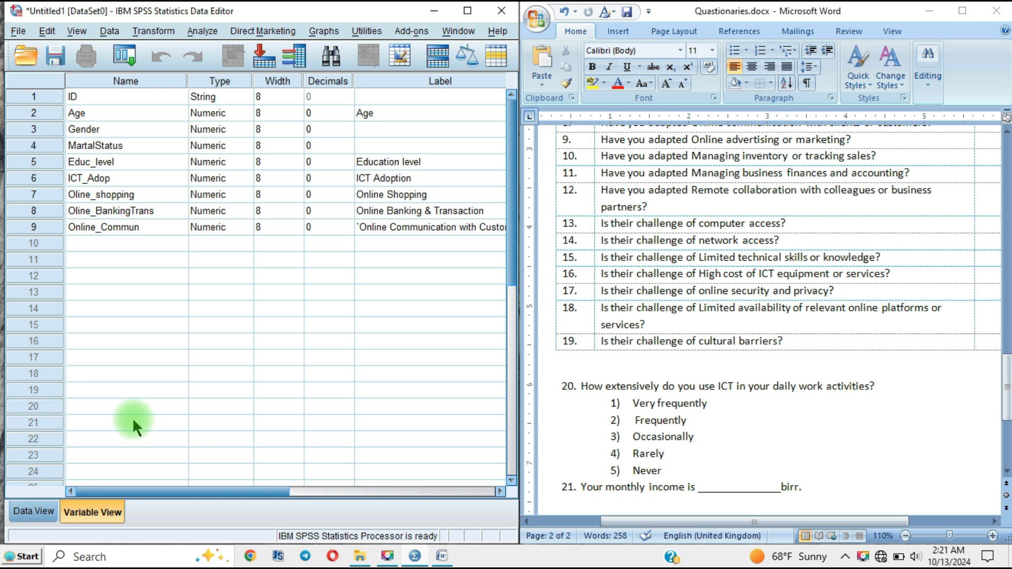
pyautogui.scroll(12, 744, 305)
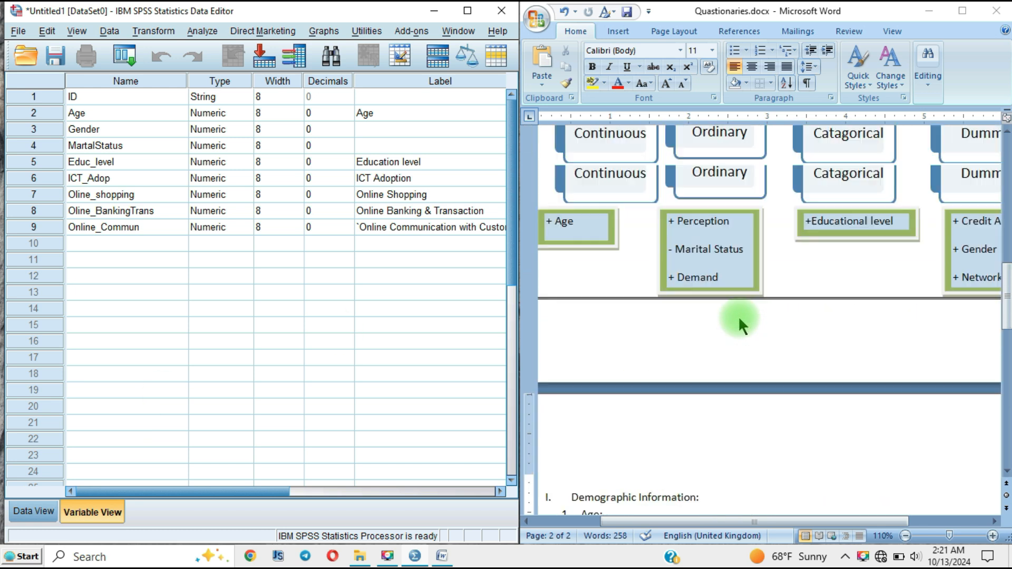
pyautogui.scroll(-5, 728, 331)
pyautogui.scroll(-1, 728, 332)
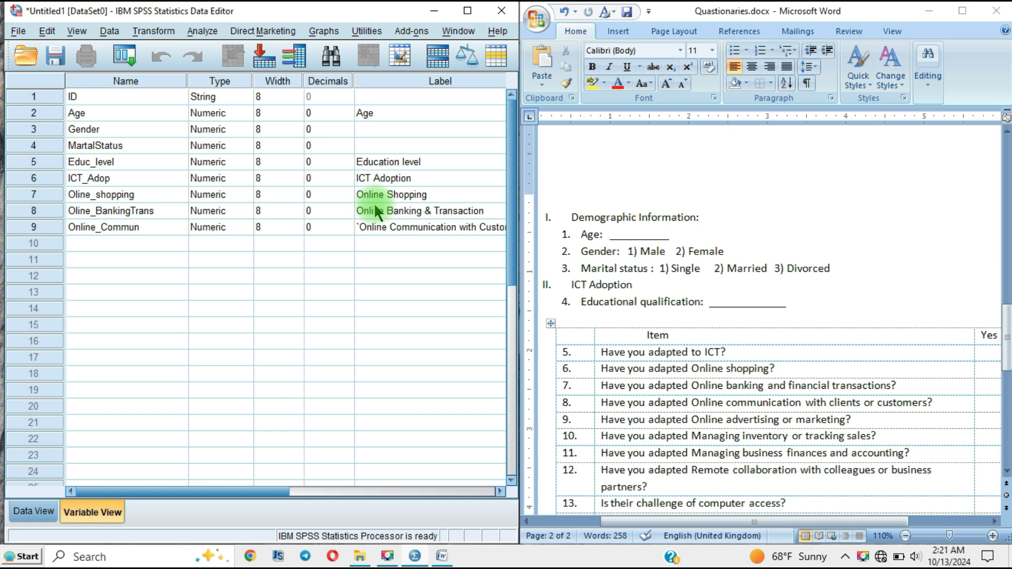
pyautogui.hotkey('ctrl', '2')
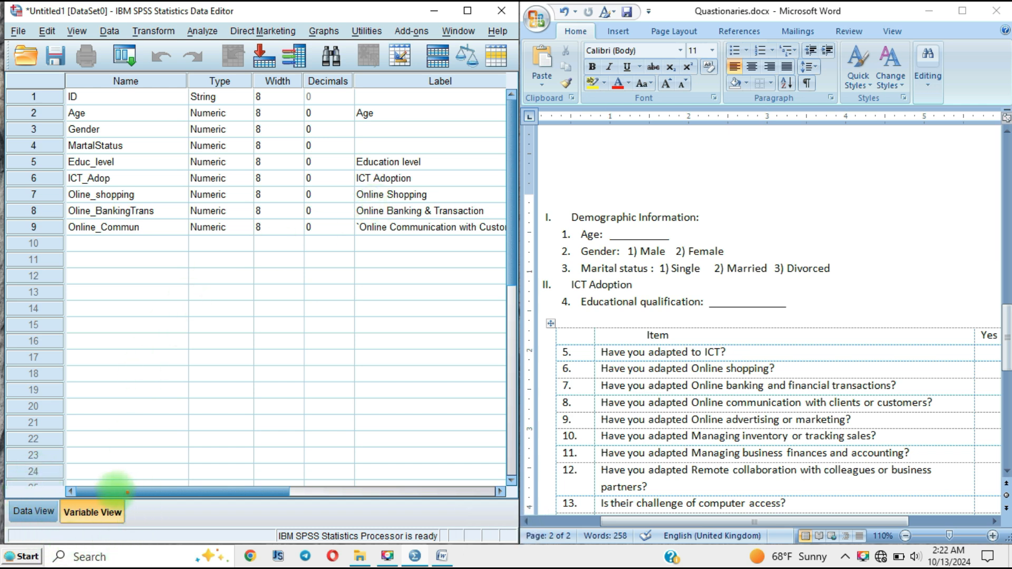
pyautogui.moveTo(64, 502)
pyautogui.mouseDown()
pyautogui.moveTo(144, 527)
pyautogui.moveTo(65, 499)
pyautogui.mouseUp()
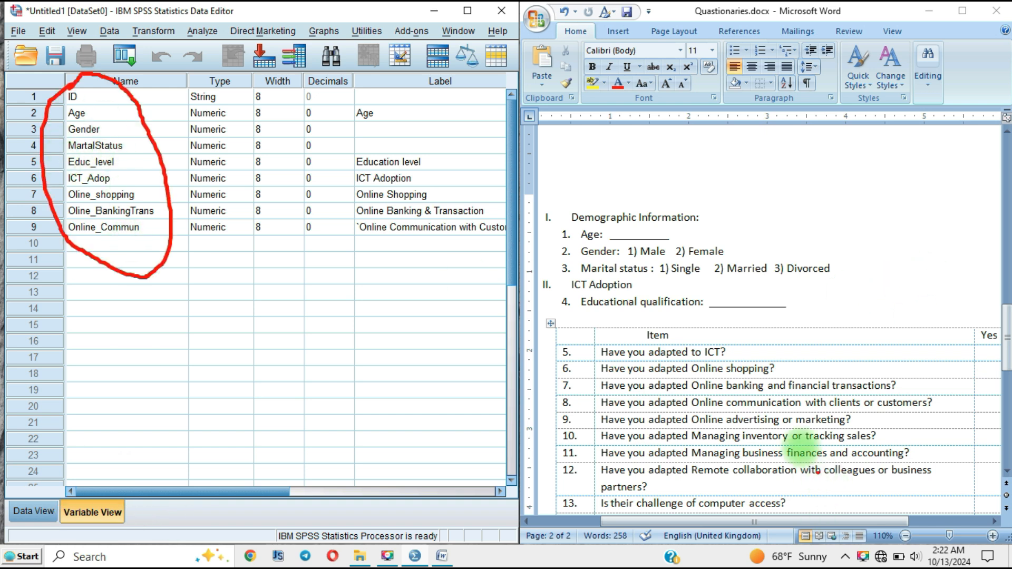
pyautogui.moveTo(684, 186); pyautogui.dragTo(728, 535)
pyautogui.moveTo(819, 510)
pyautogui.mouseDown()
pyautogui.moveTo(838, 242)
pyautogui.moveTo(746, 217)
pyautogui.mouseUp()
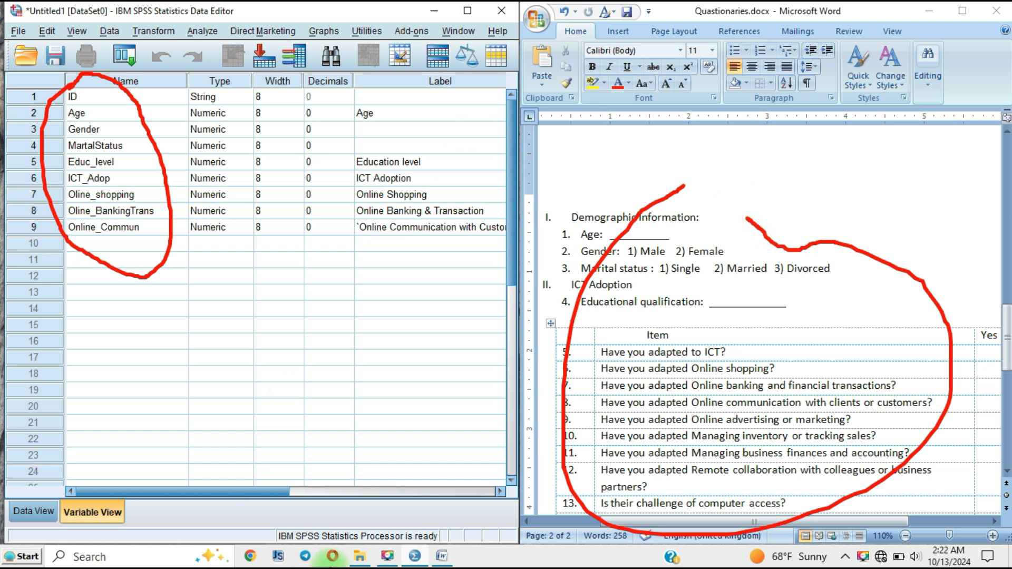
pyautogui.press('Escape')
pyautogui.hotkey('ctrl', '2')
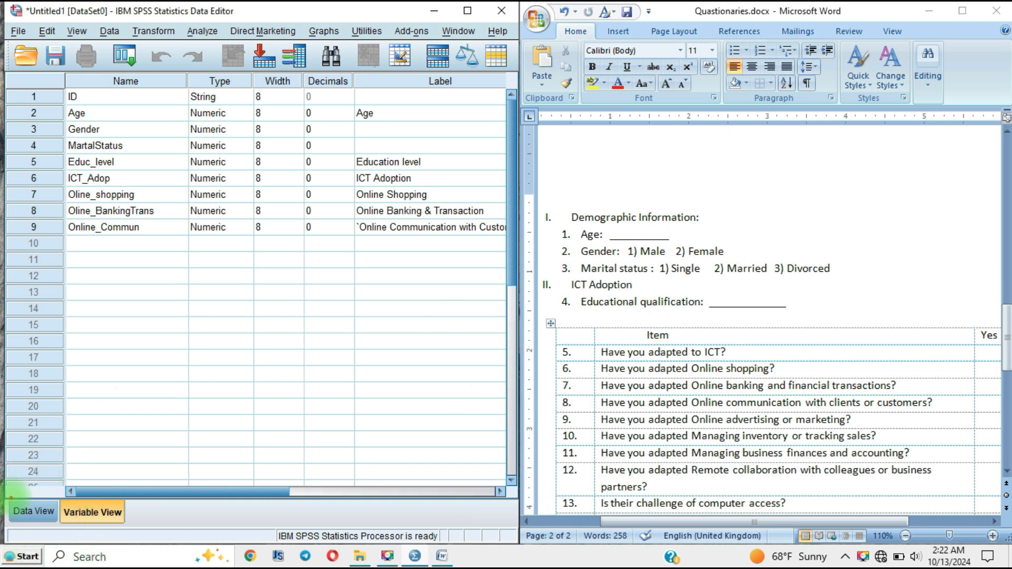
pyautogui.moveTo(9, 495)
pyautogui.mouseDown()
pyautogui.moveTo(5, 519)
pyautogui.moveTo(21, 543)
pyautogui.moveTo(50, 524)
pyautogui.moveTo(58, 493)
pyautogui.moveTo(13, 483)
pyautogui.mouseUp()
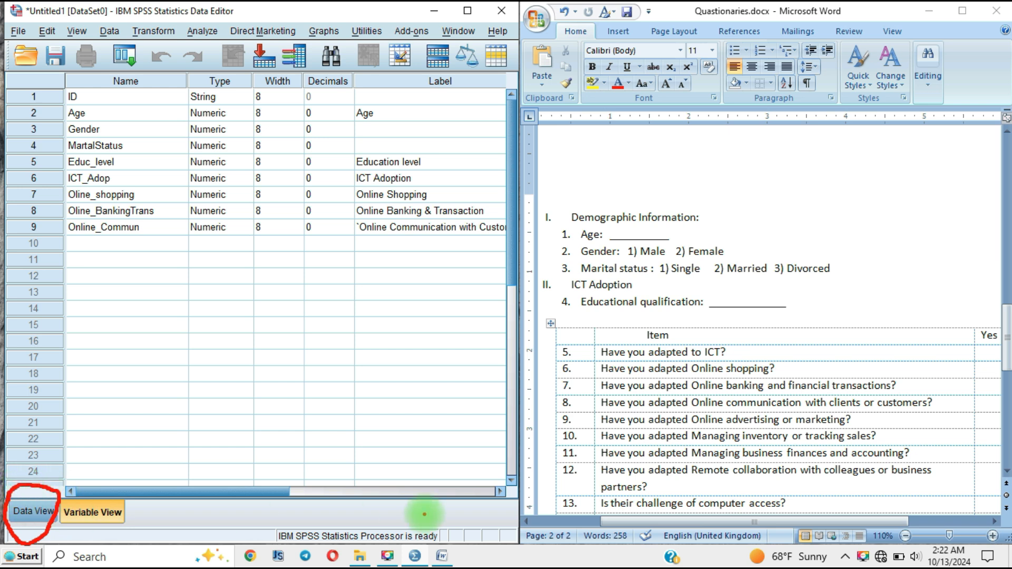
pyautogui.hotkey('ctrl', '2')
pyautogui.press('Escape')
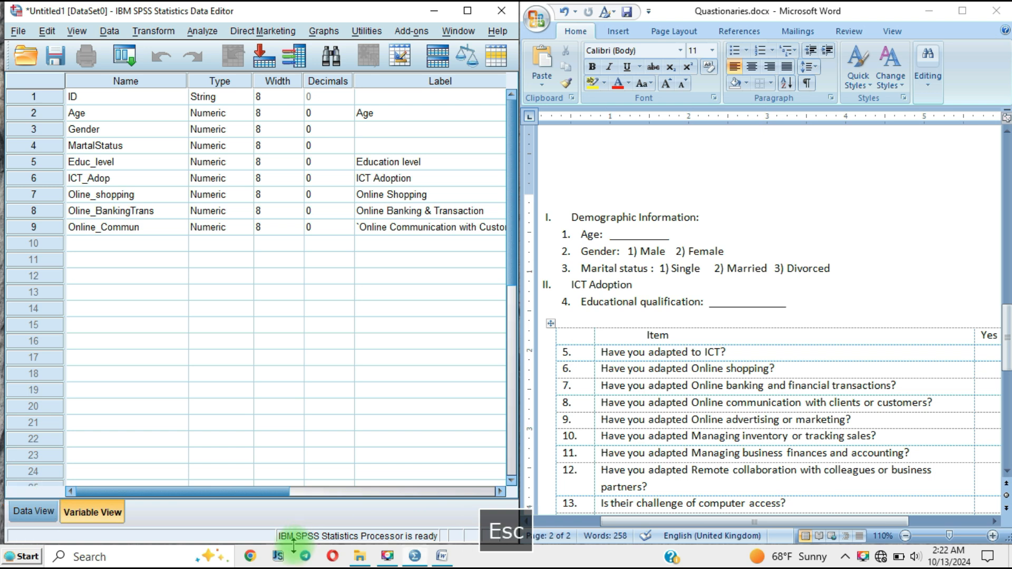
# Step: Switch from the variable definitions to the data entry grid of the dataset
pyautogui.click(33, 512)
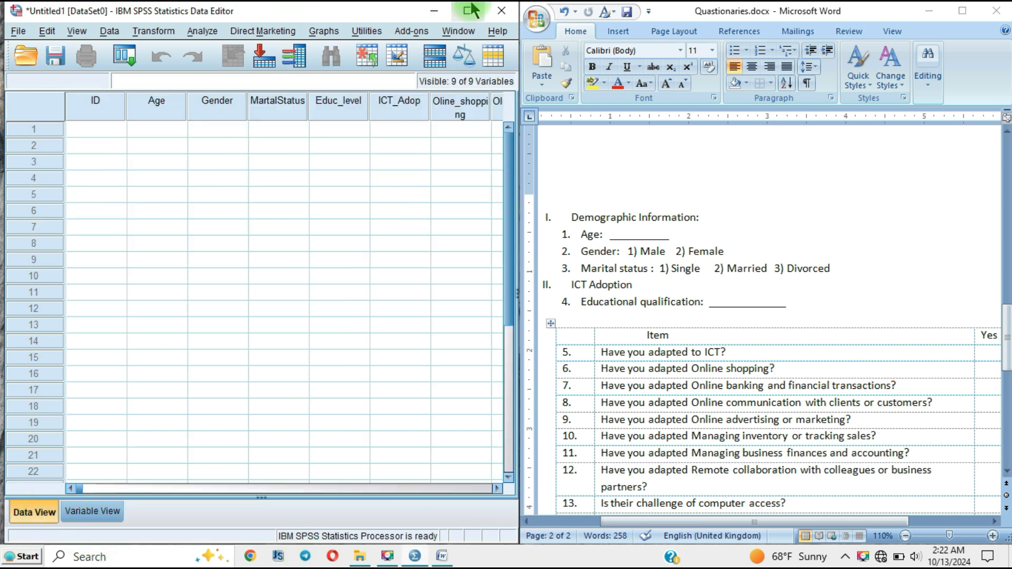